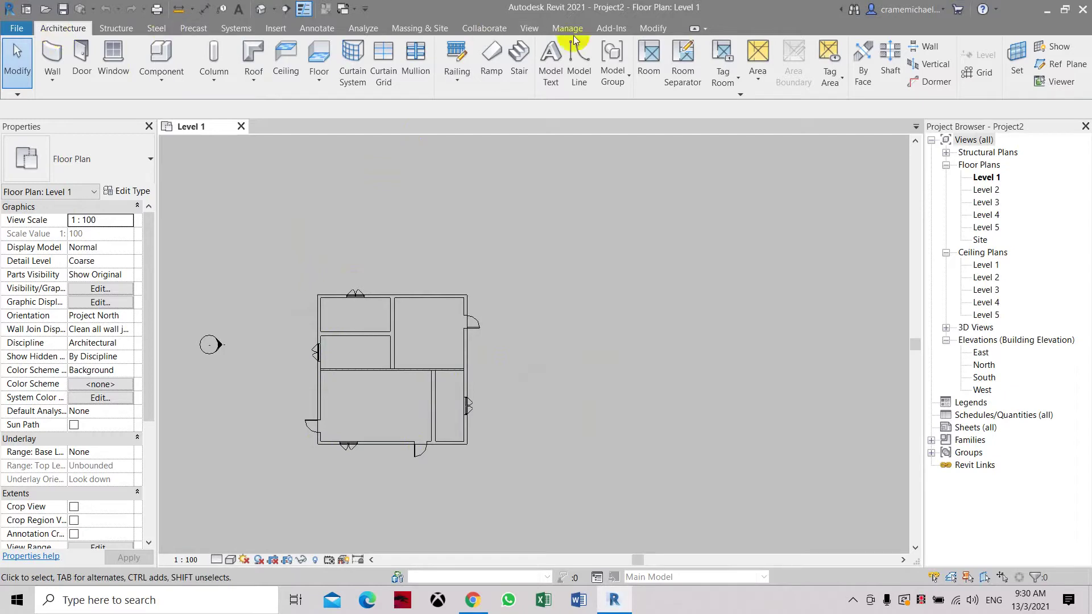
Draw a vertical grid line along the building's left exterior wall, running past both ends of the plan
left_click(976, 71)
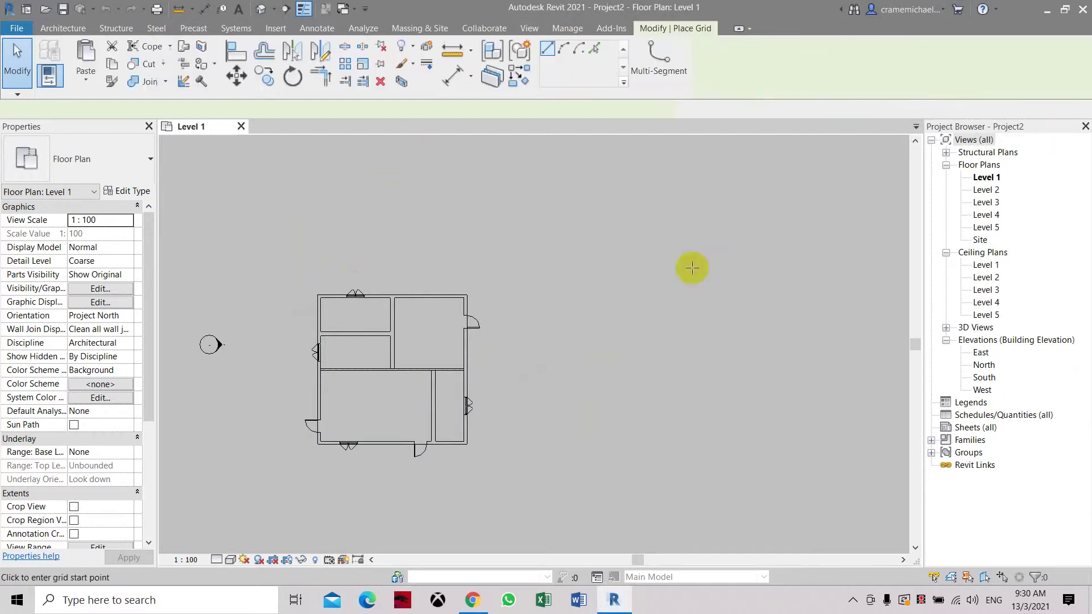
left_click(317, 502)
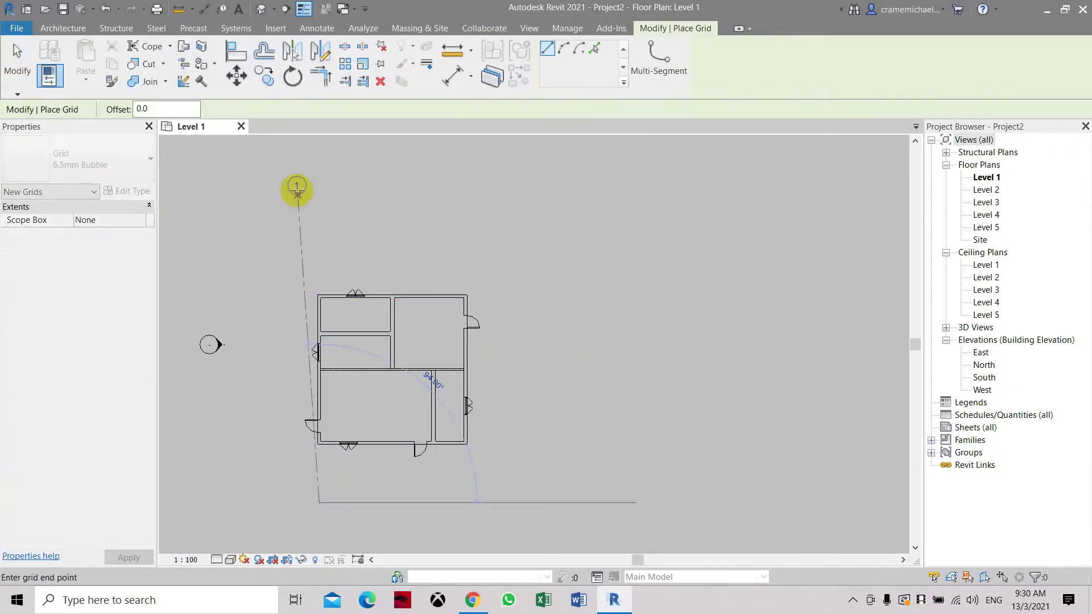
left_click(317, 154)
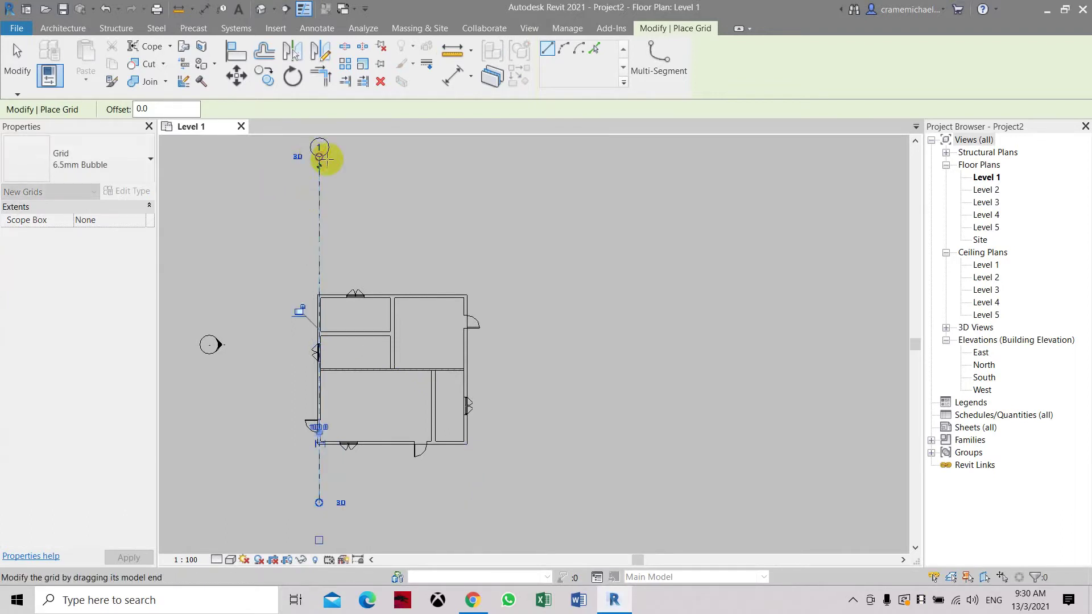
middle_click_drag(349, 181, 484, 195)
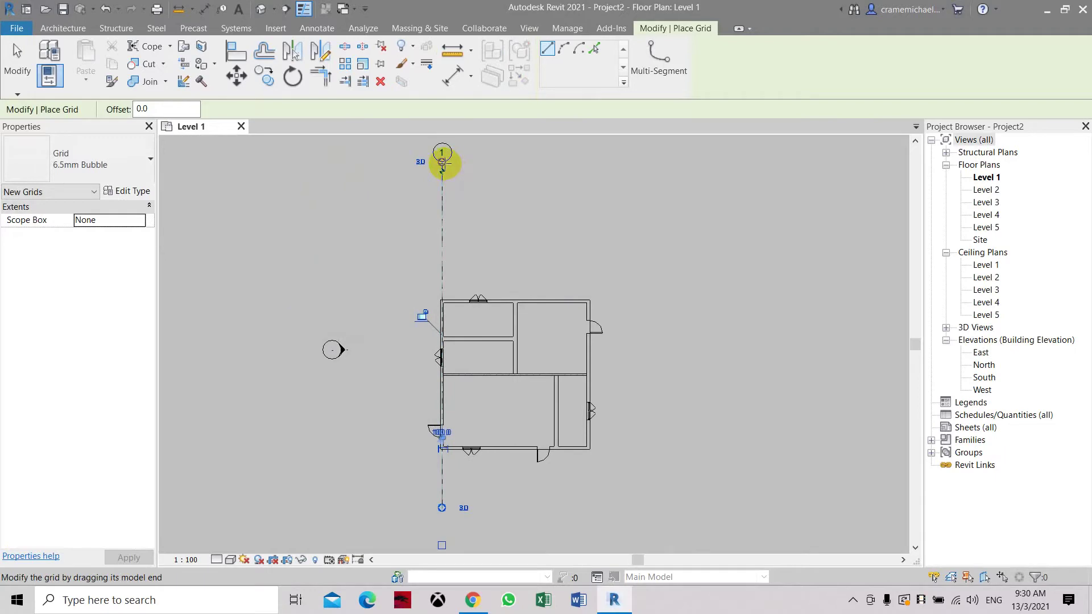
key("Escape")
key("Escape")
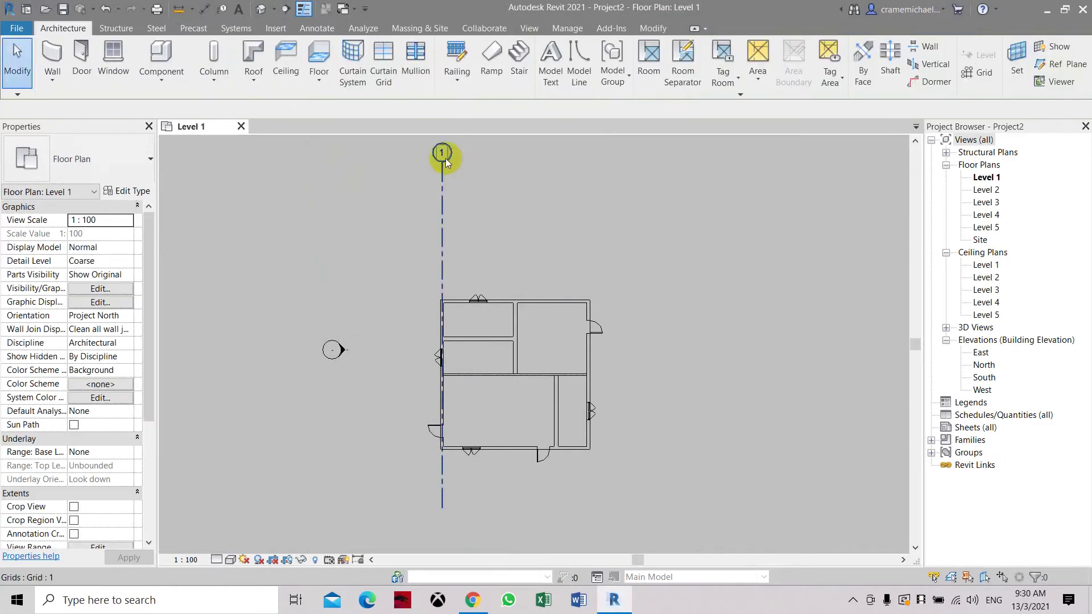
Rename the vertical grid line on the building's left wall as A
left_click(442, 155)
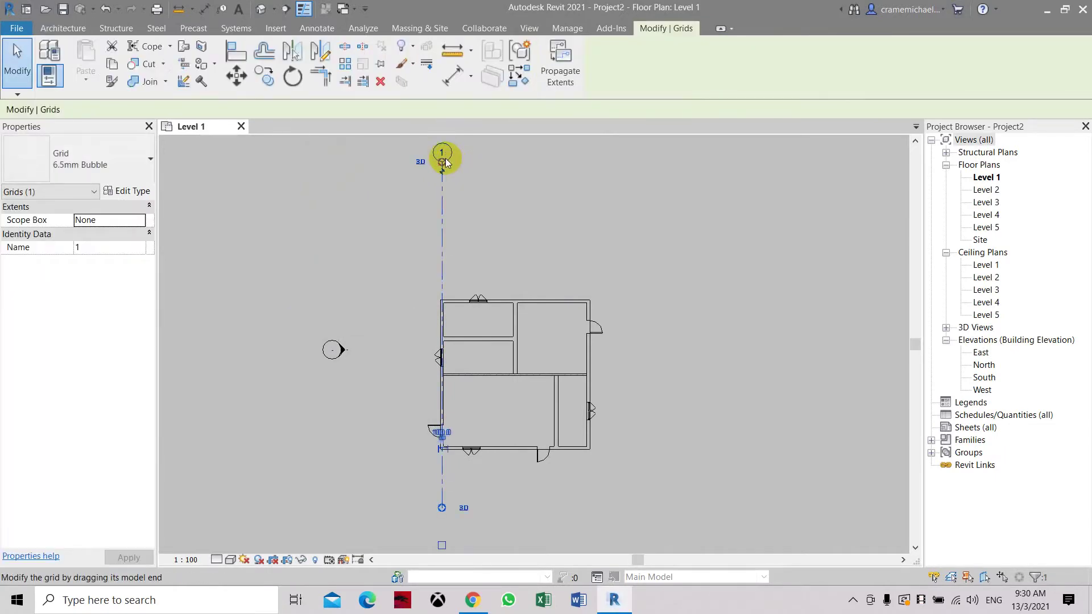
left_click(445, 153)
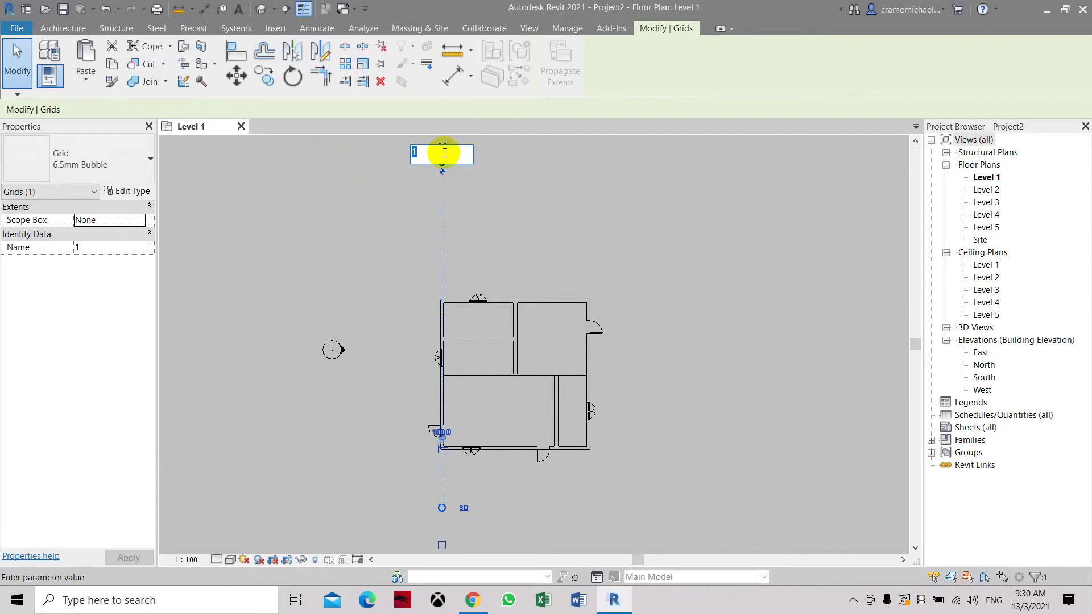
left_click(531, 194)
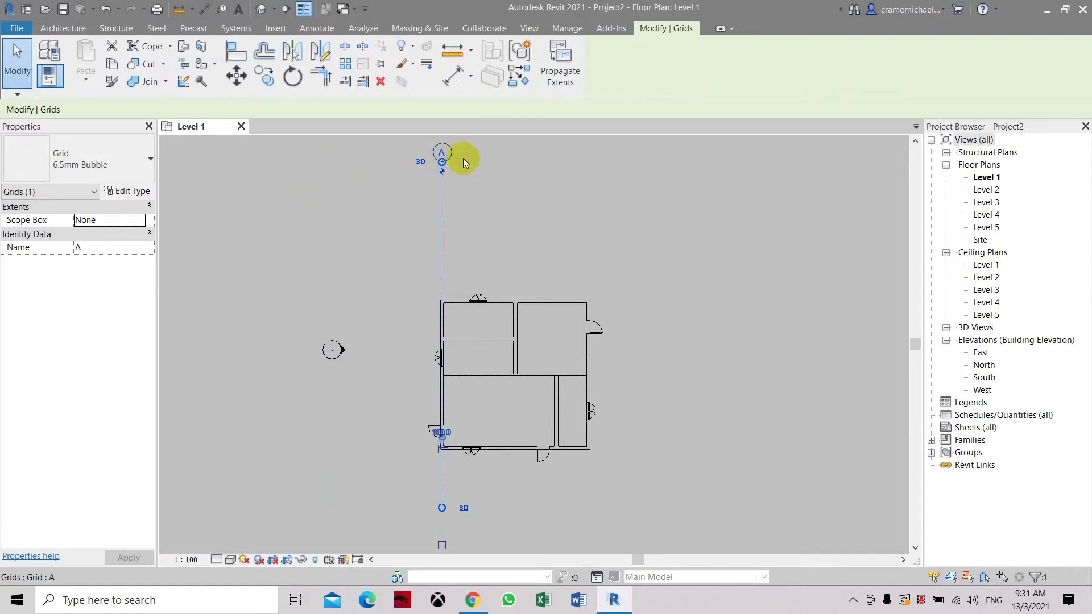
Place a second vertical grid line to the right of grid A, using an offset of -8000 along grid A's full length
middle_click_drag(504, 327, 490, 330)
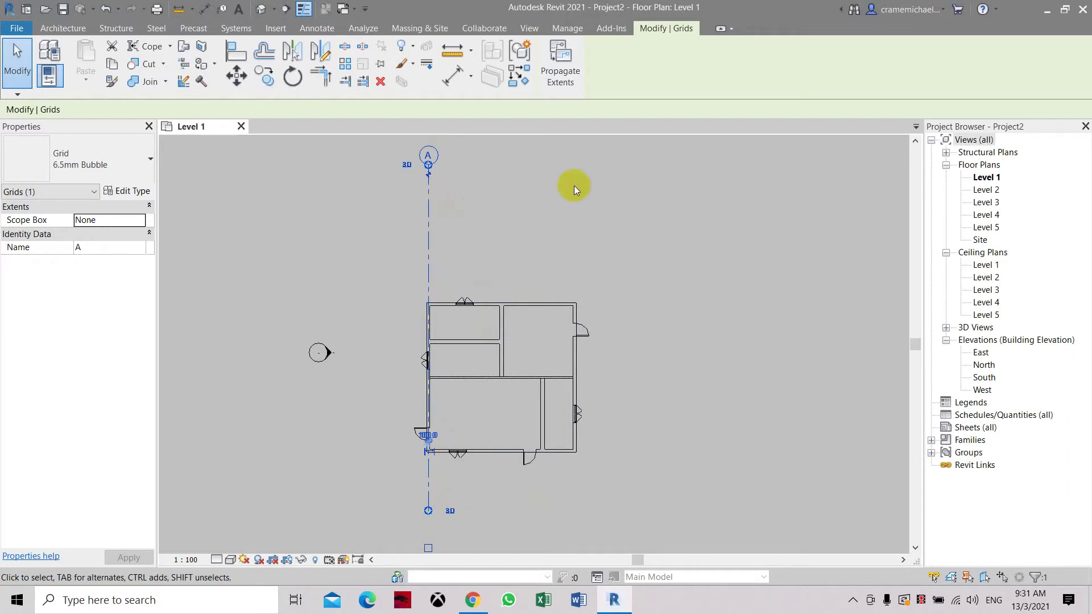
left_click(85, 33)
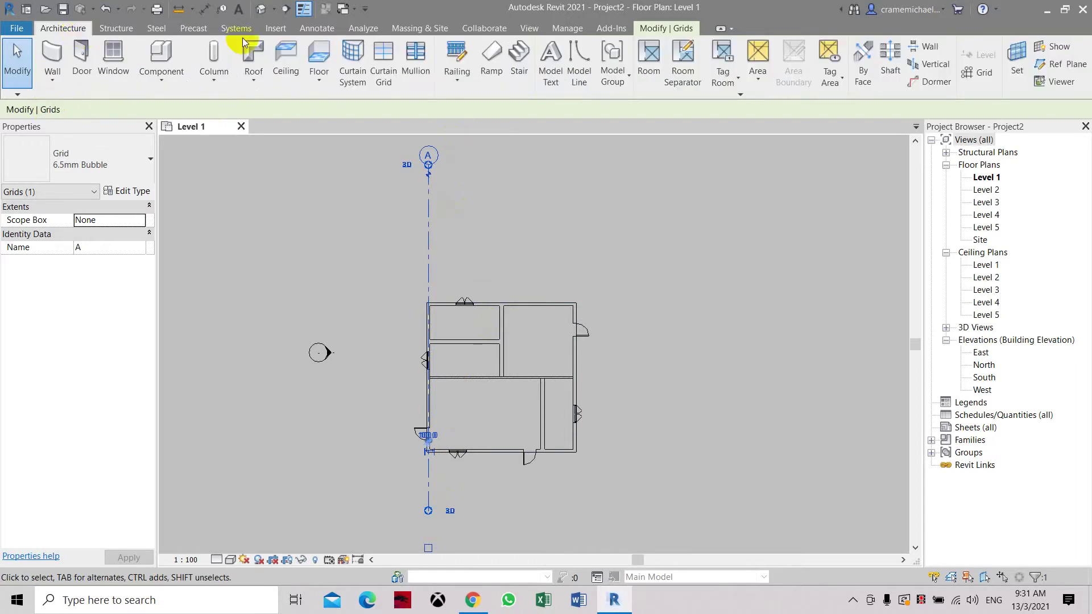
left_click(977, 71)
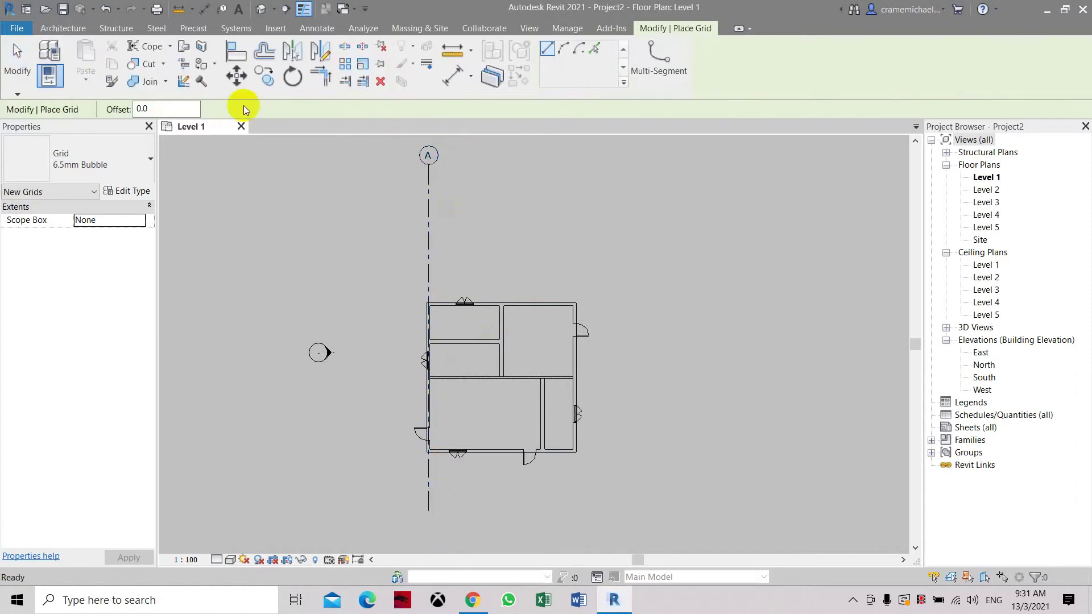
double_click(132, 109)
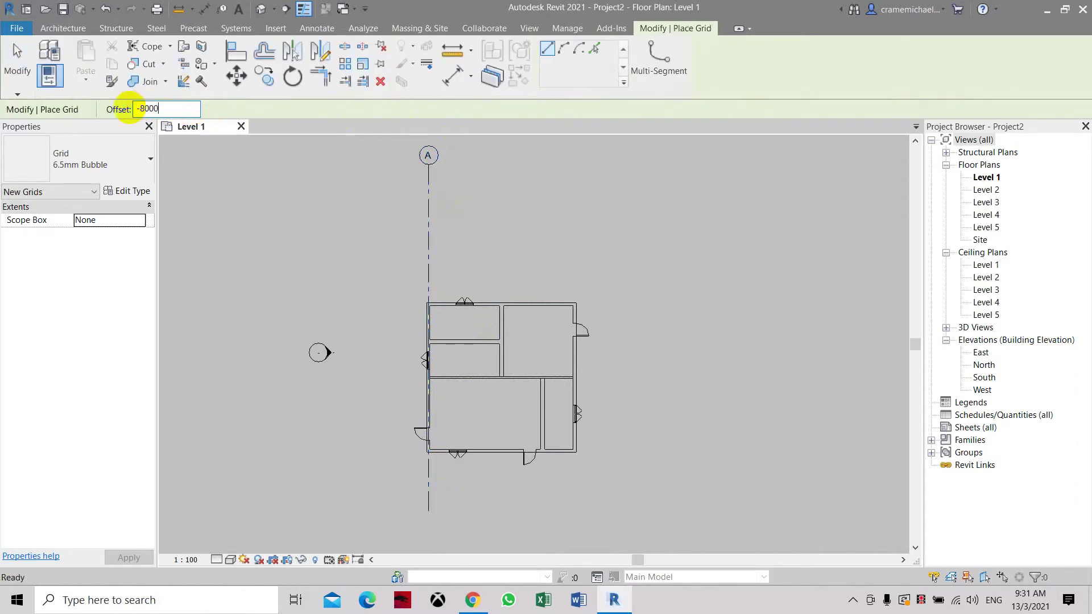
type("8000")
key("Return")
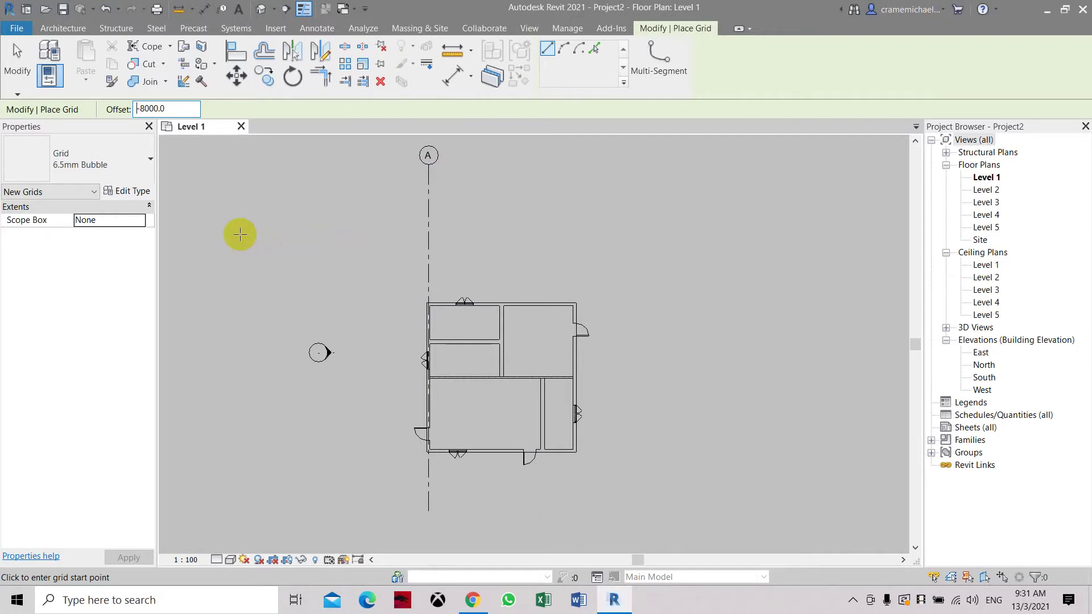
type("-")
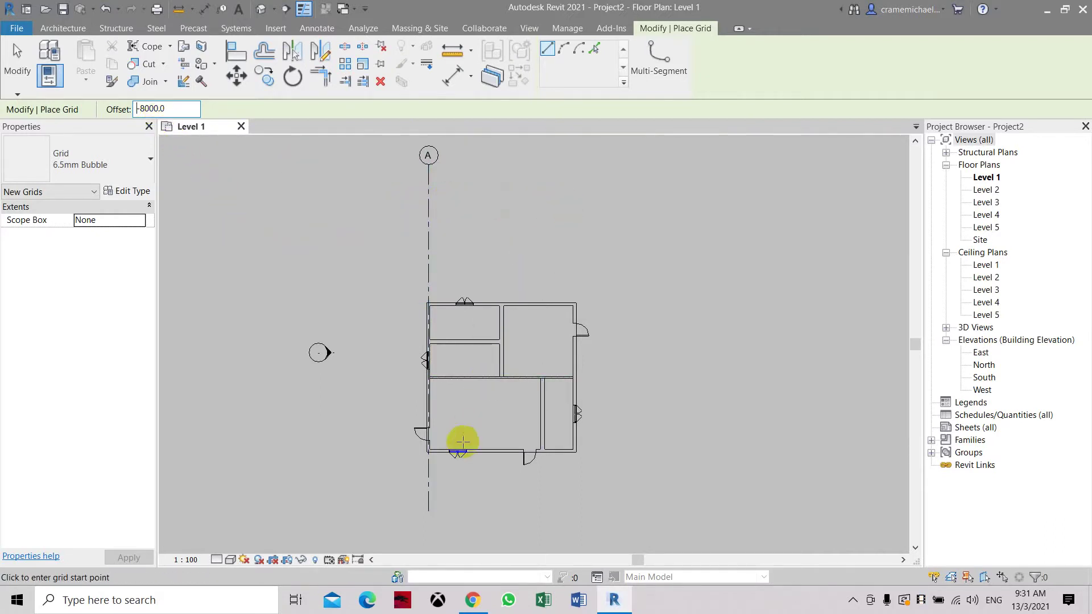
left_click(429, 510)
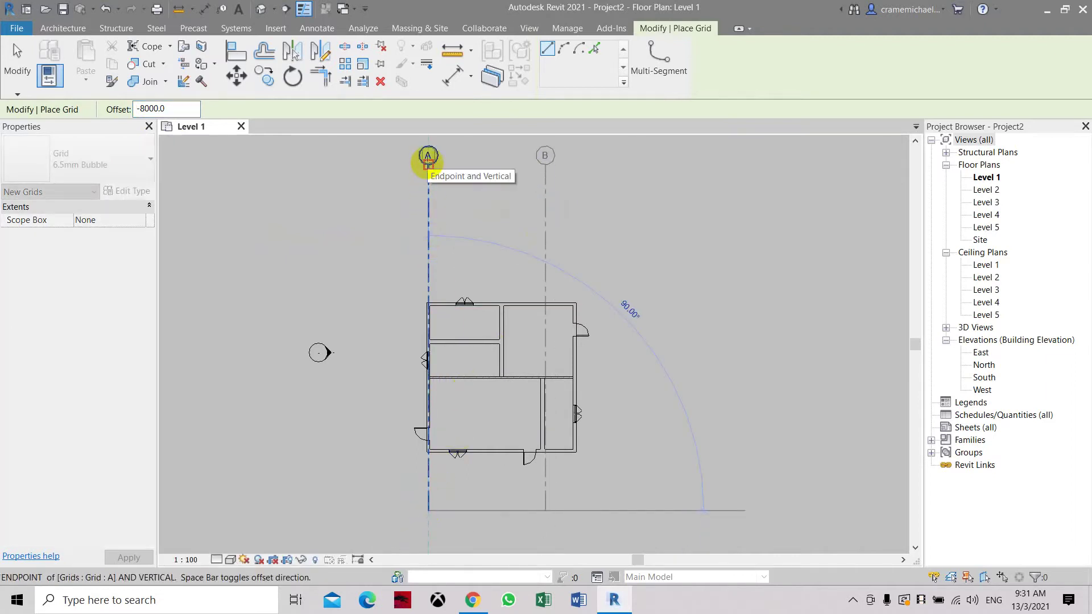
left_click(429, 161)
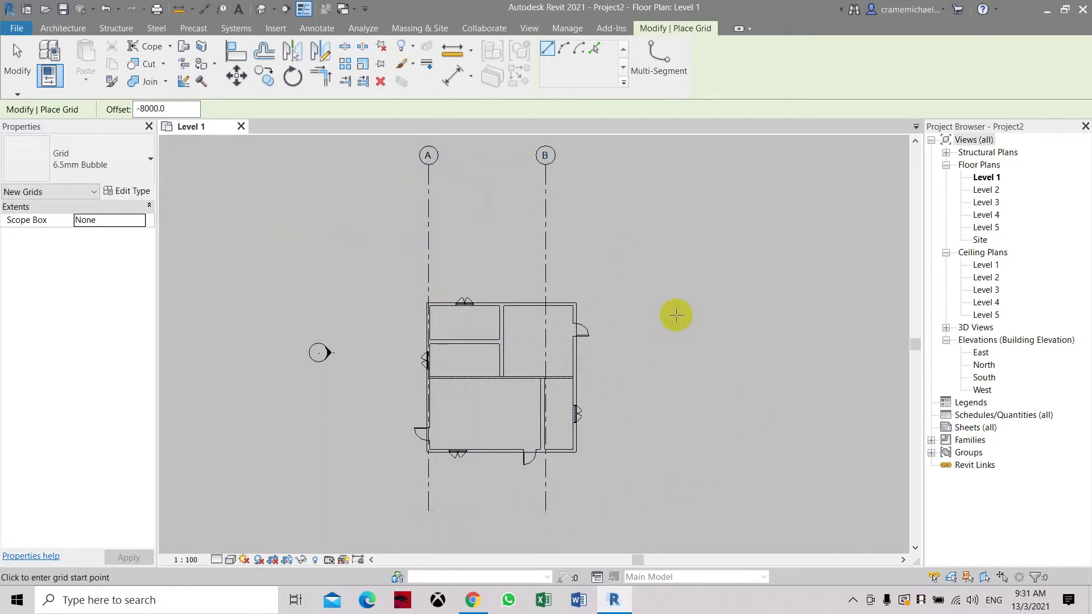
Add two more vertical grid lines with the -8000 offset, tracing grid B and then grid C
left_click(546, 510)
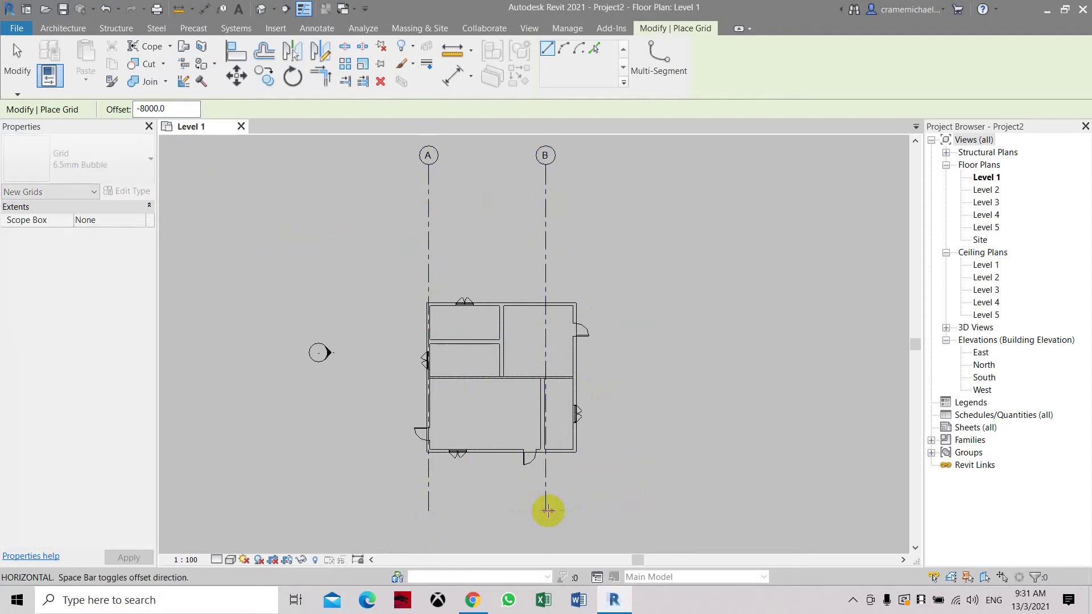
left_click(545, 162)
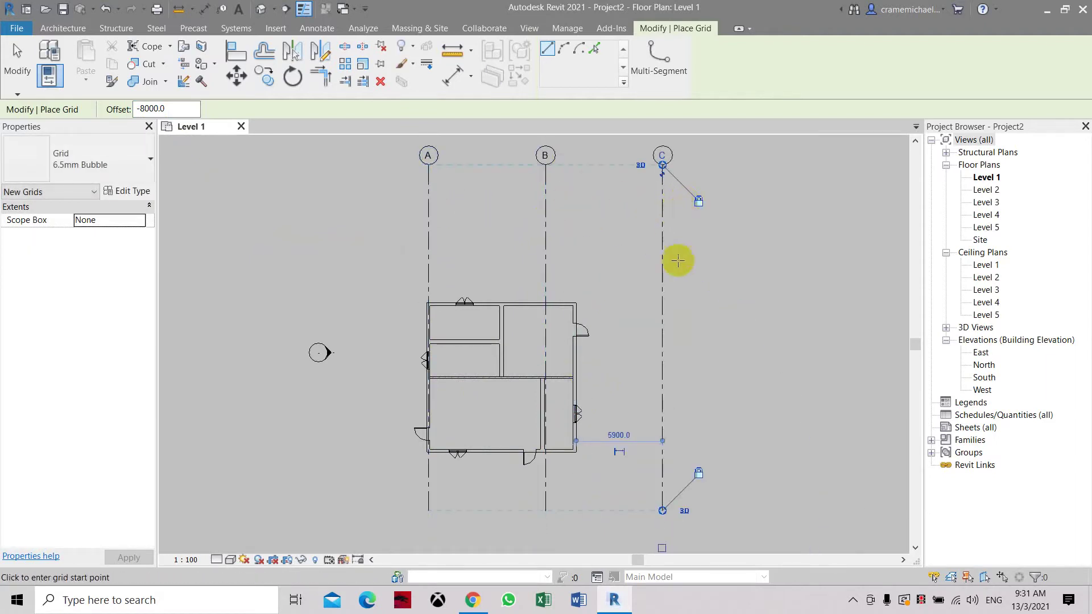
middle_click_drag(666, 288, 537, 291)
left_click(532, 515)
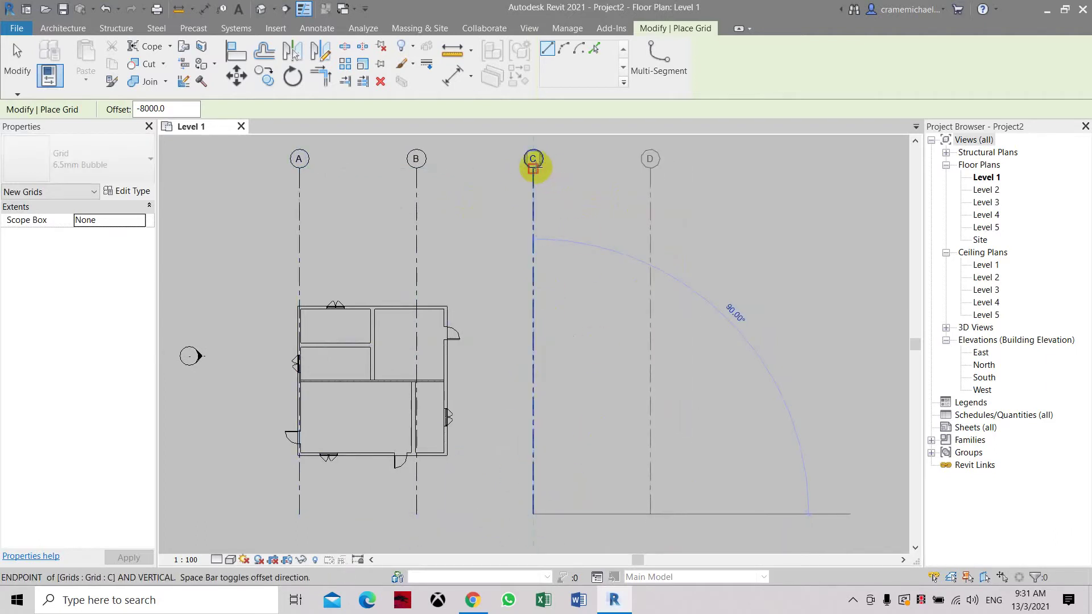
left_click(533, 164)
right_click(582, 180)
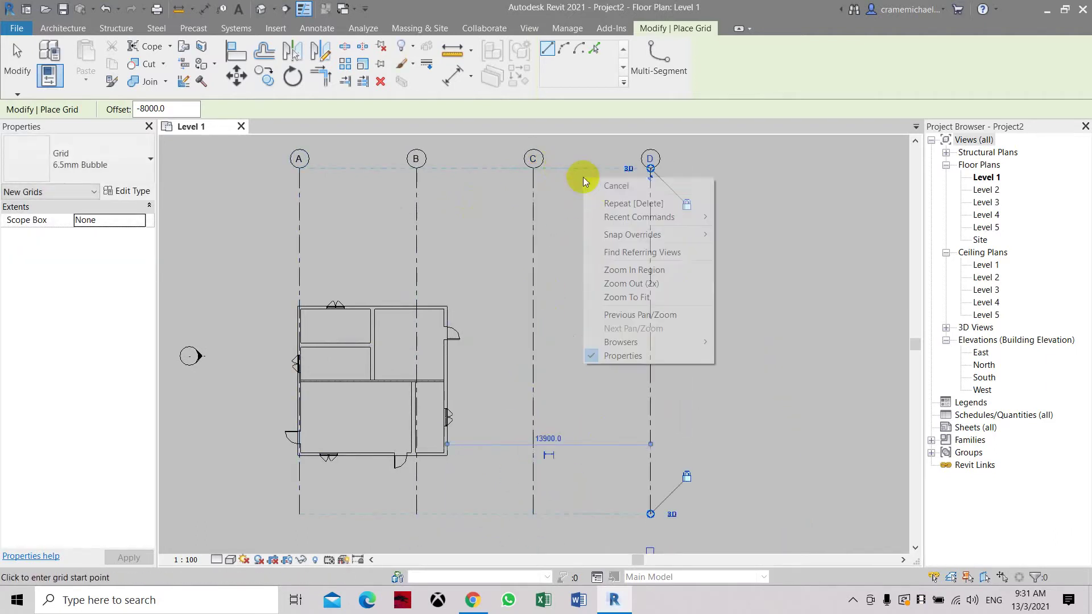
left_click(616, 187)
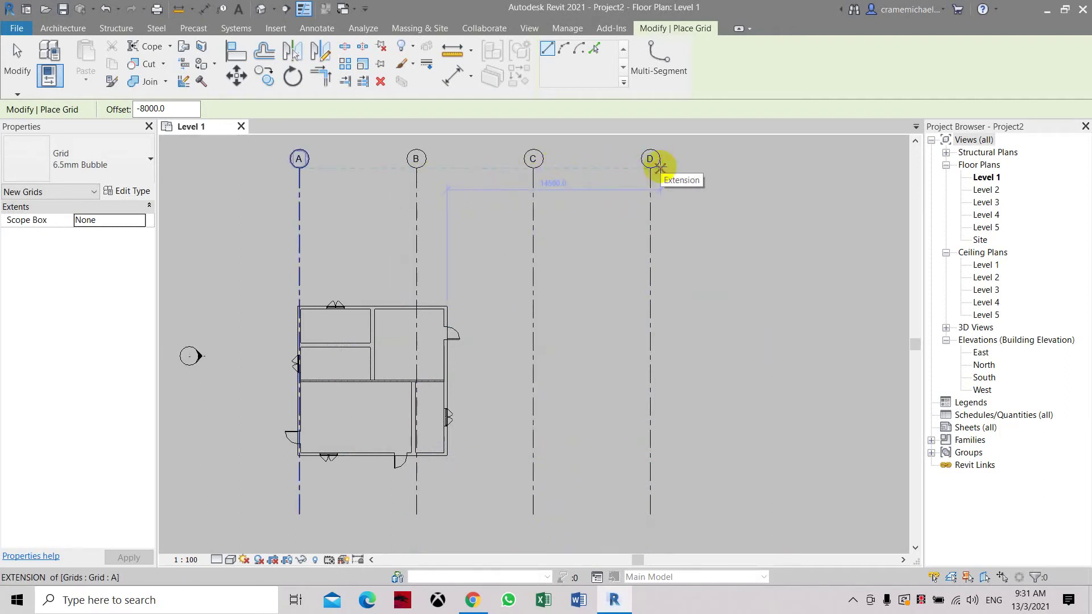
key("Escape")
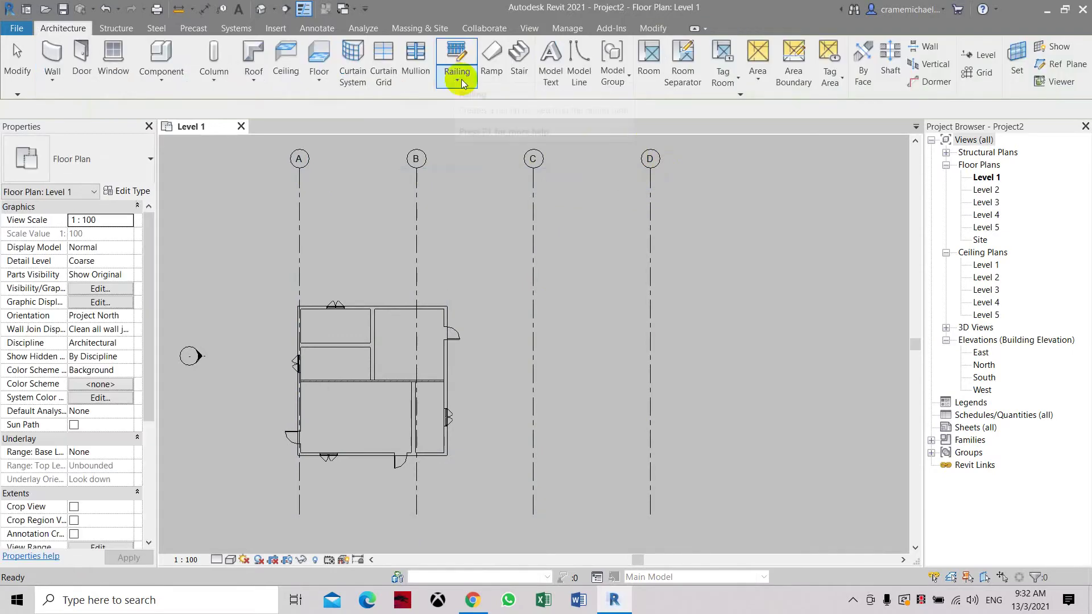
Place an aligned dimension between grids C and D, just below their bubbles
left_click(653, 28)
left_click(450, 77)
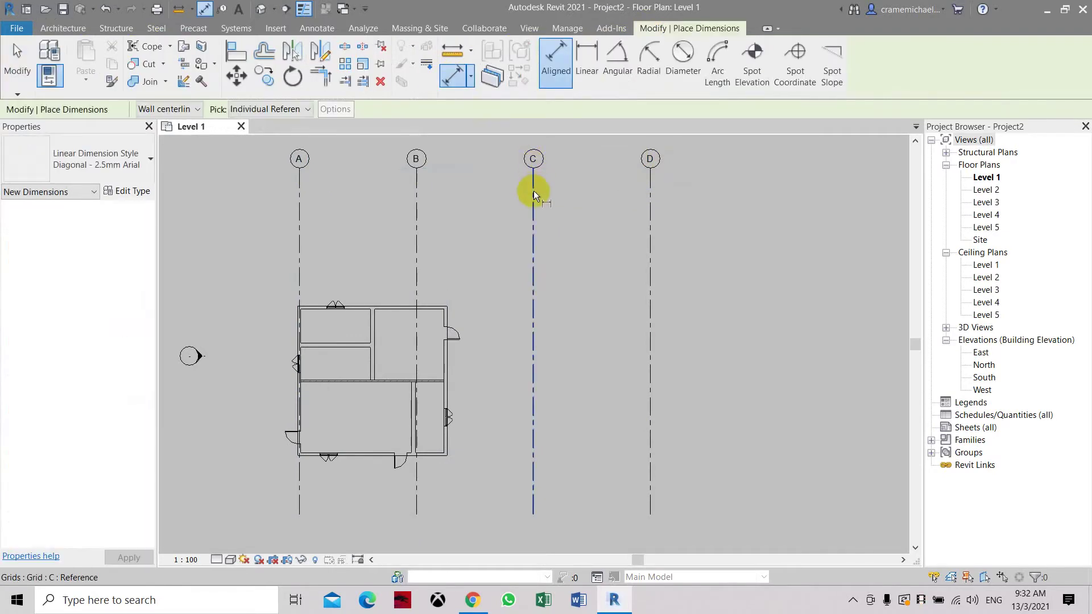
left_click(533, 191)
left_click(649, 191)
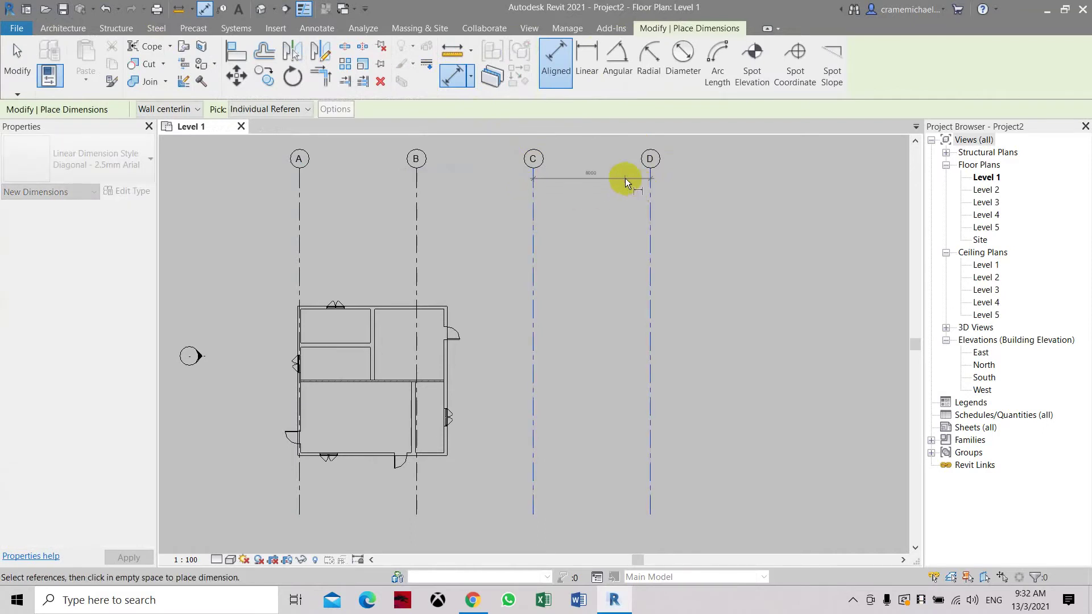
left_click(624, 178)
scroll(603, 167, "up", 3)
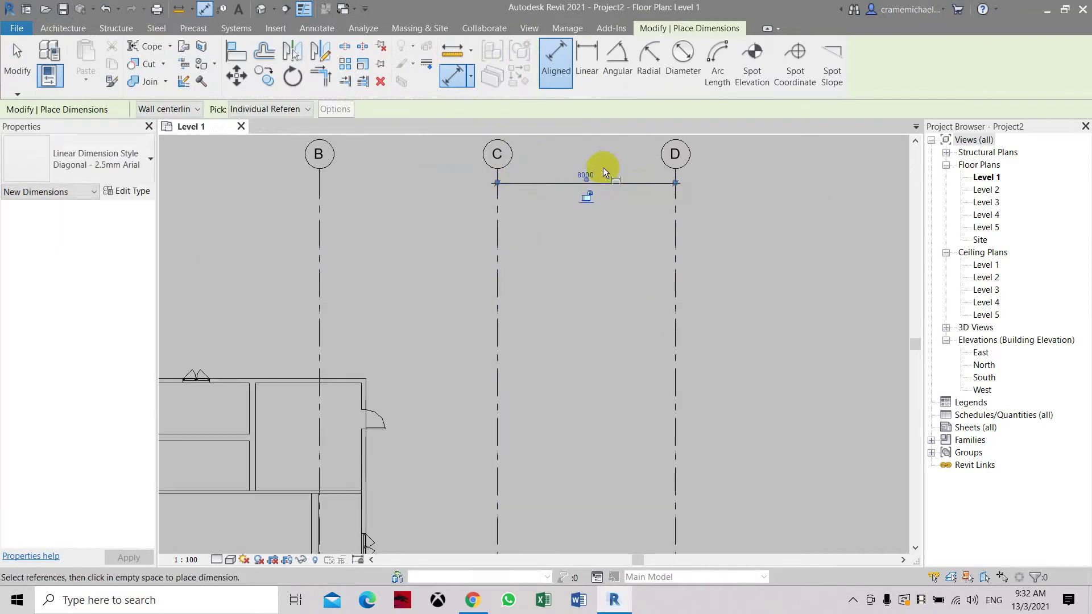
middle_click_drag(629, 171, 743, 211)
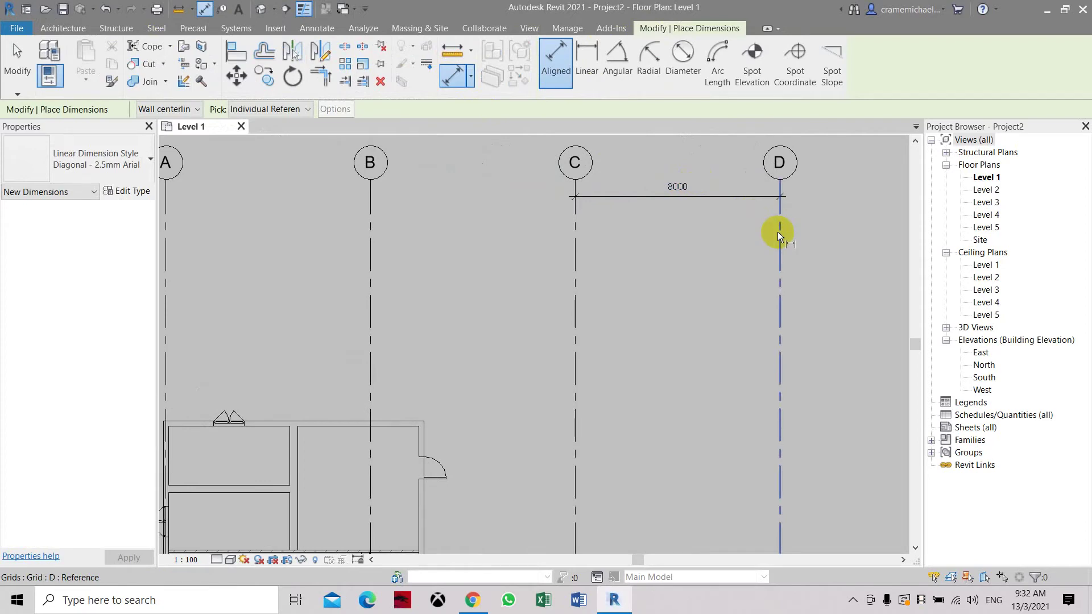
key("Escape")
key("Escape")
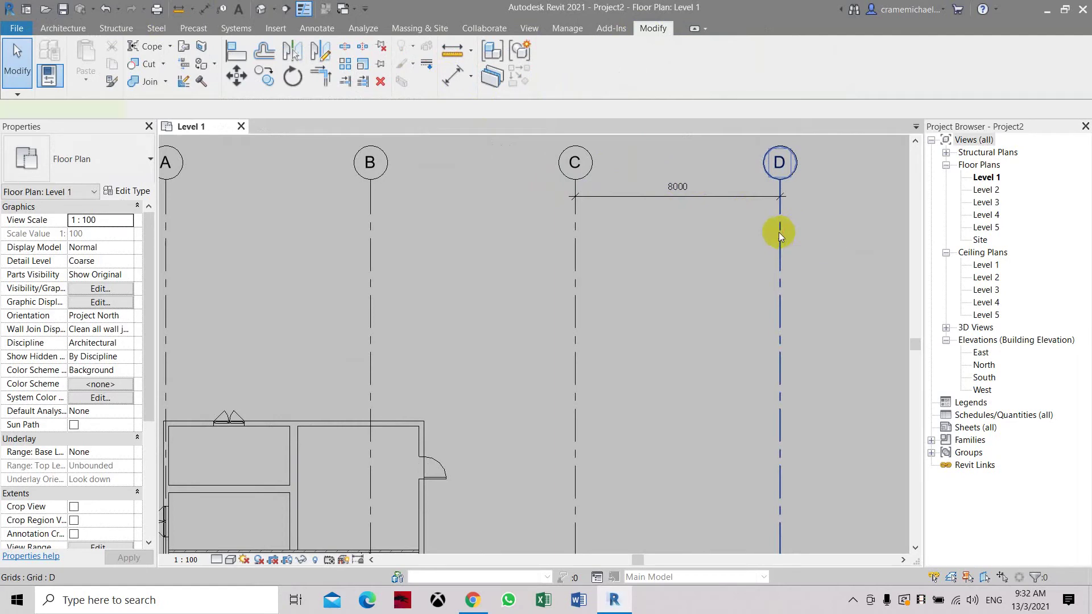
Move grid D by setting its dimensioned distance from grid C to 10000
left_click(779, 232)
left_click(678, 187)
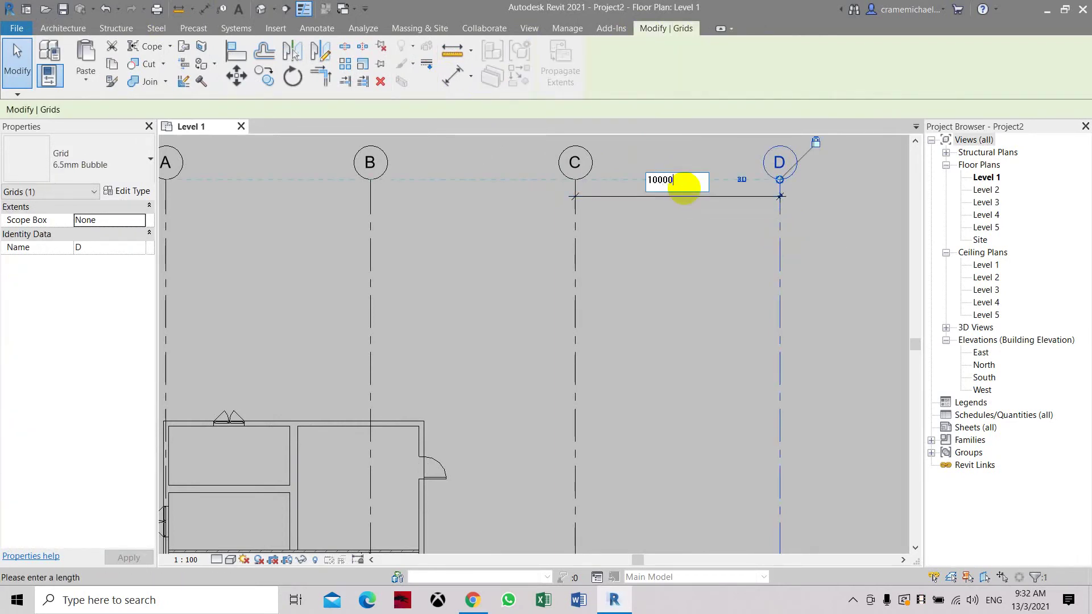
key("Return")
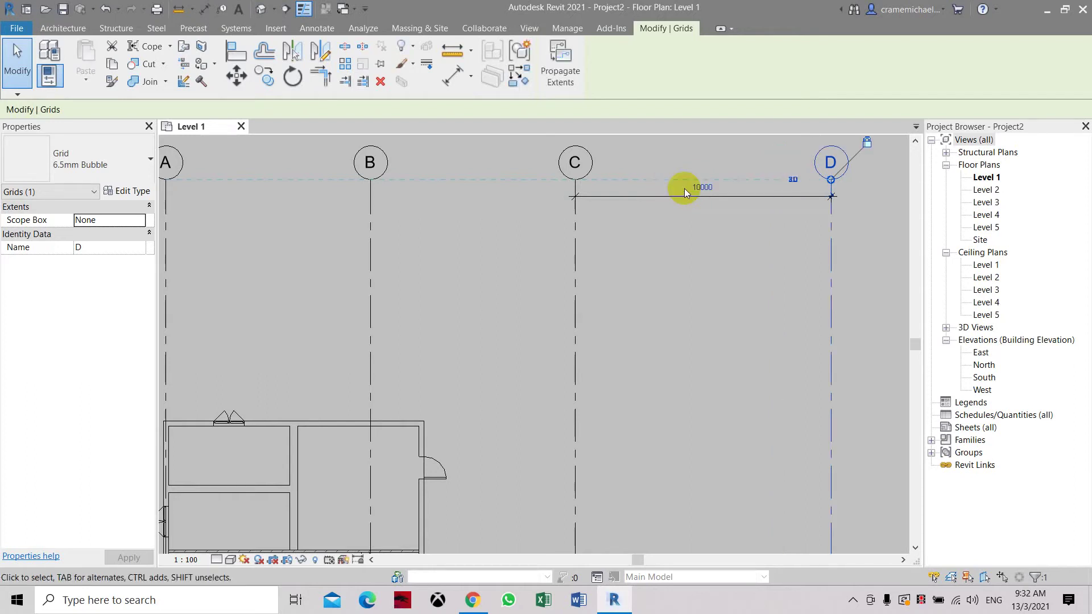
scroll(685, 189, "down", 3)
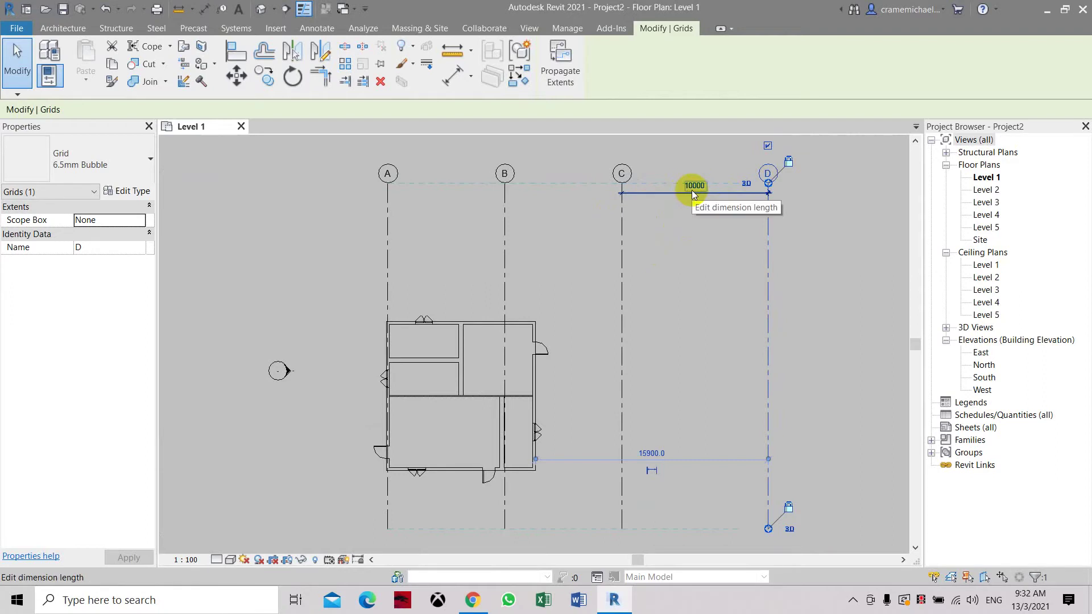
left_click(552, 307)
Draw a horizontal grid line above the building from right of grid D to left of grid A, with zero offset
middle_click_drag(552, 307, 556, 284)
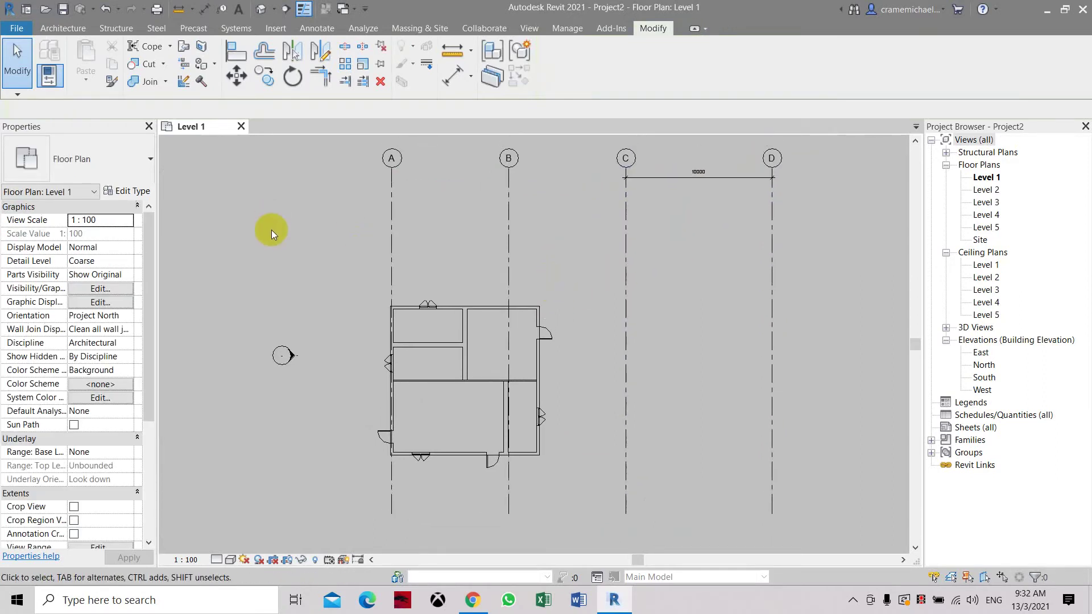
left_click(57, 28)
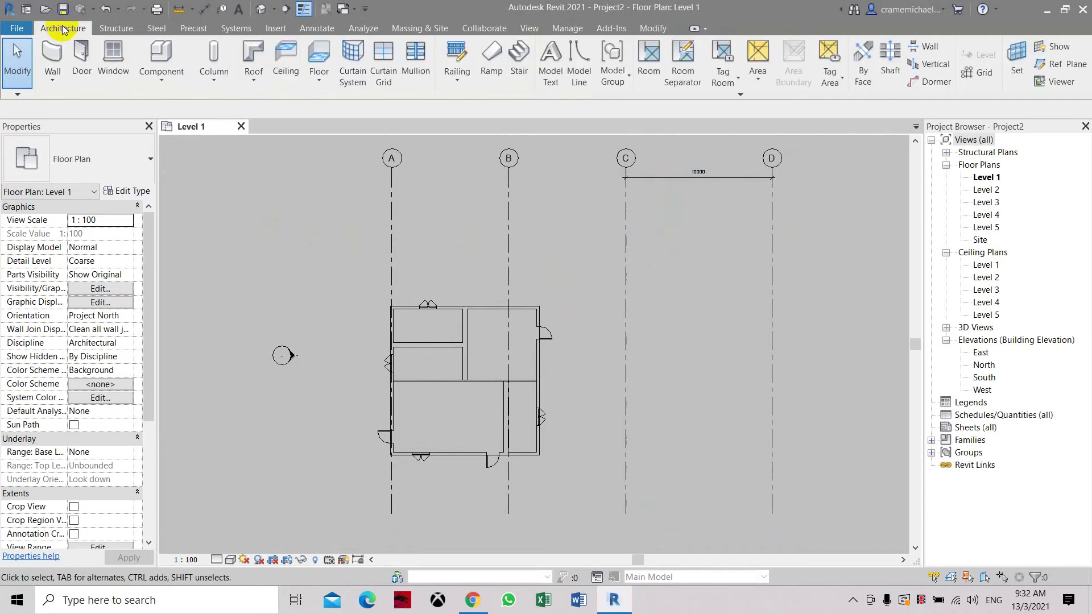
left_click(978, 74)
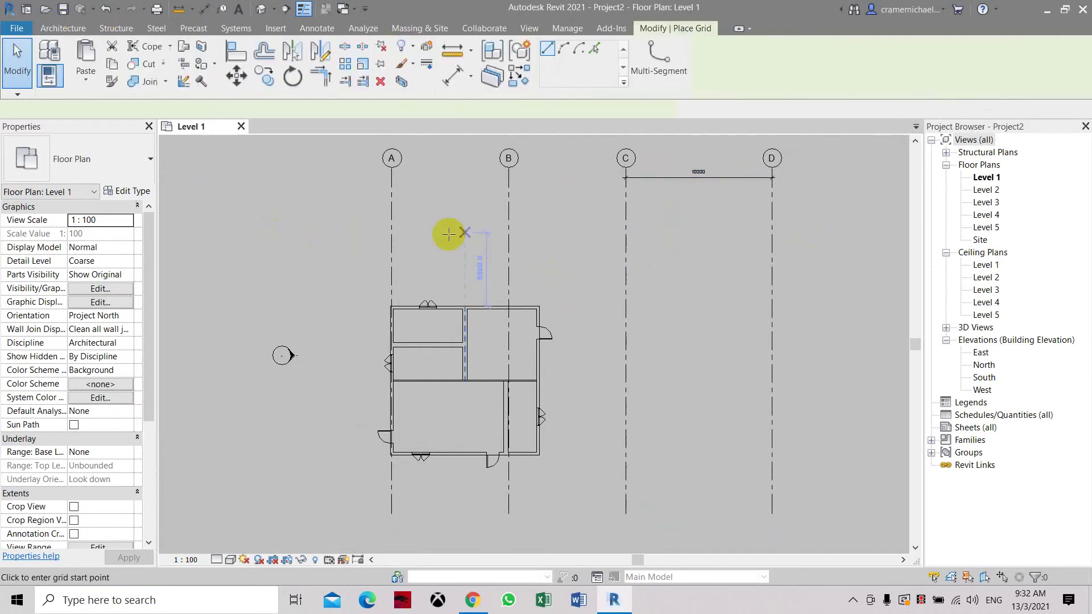
left_click(820, 256)
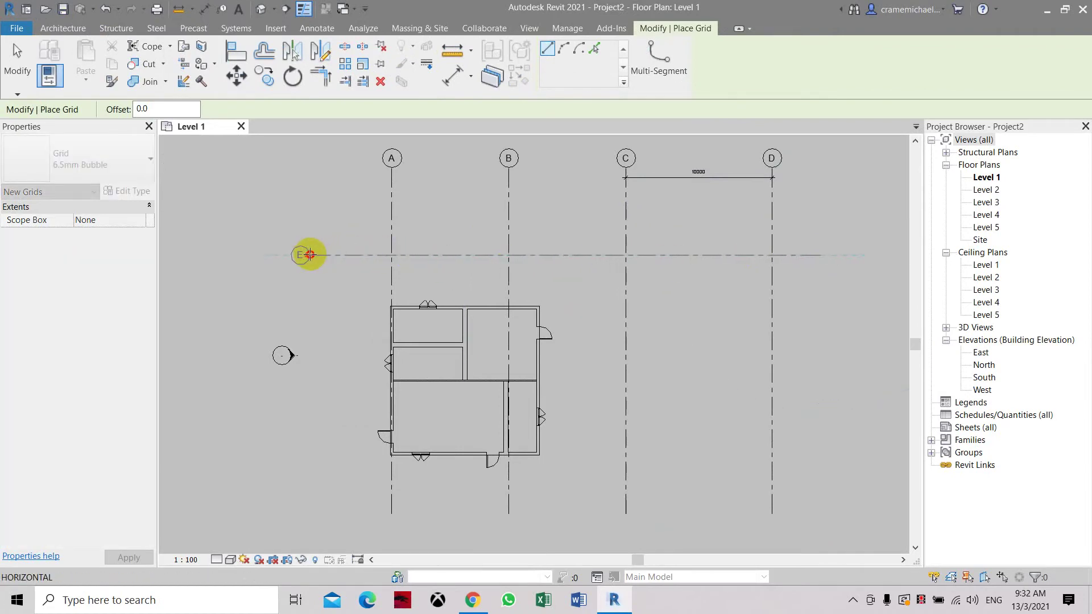
left_click(308, 255)
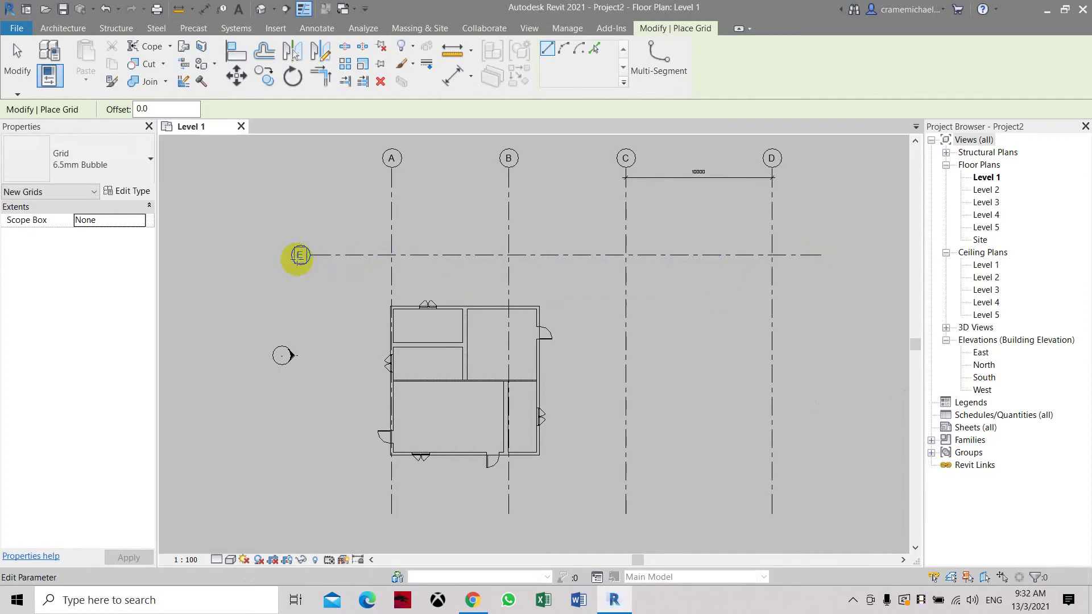
Rename the new horizontal grid line above the building to 1
key("Escape")
key("Escape")
left_click(302, 255)
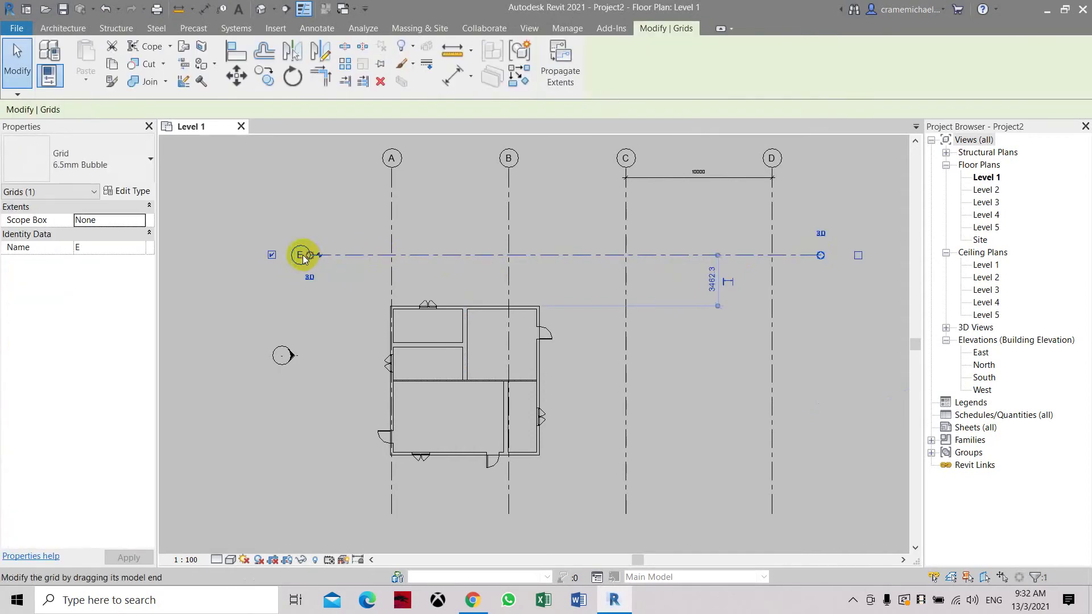
left_click(303, 255)
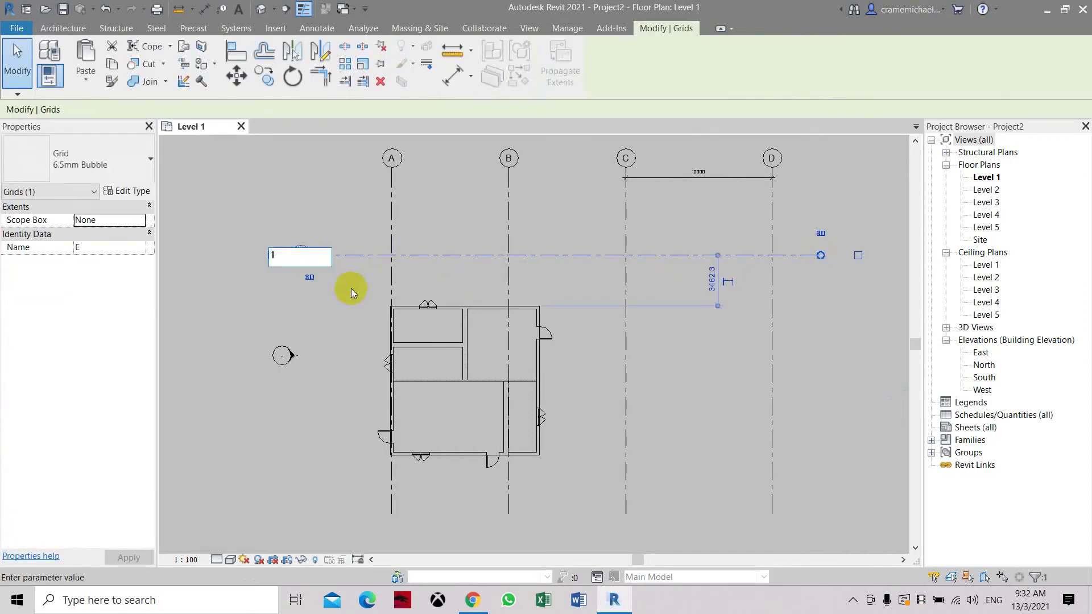
key("Return")
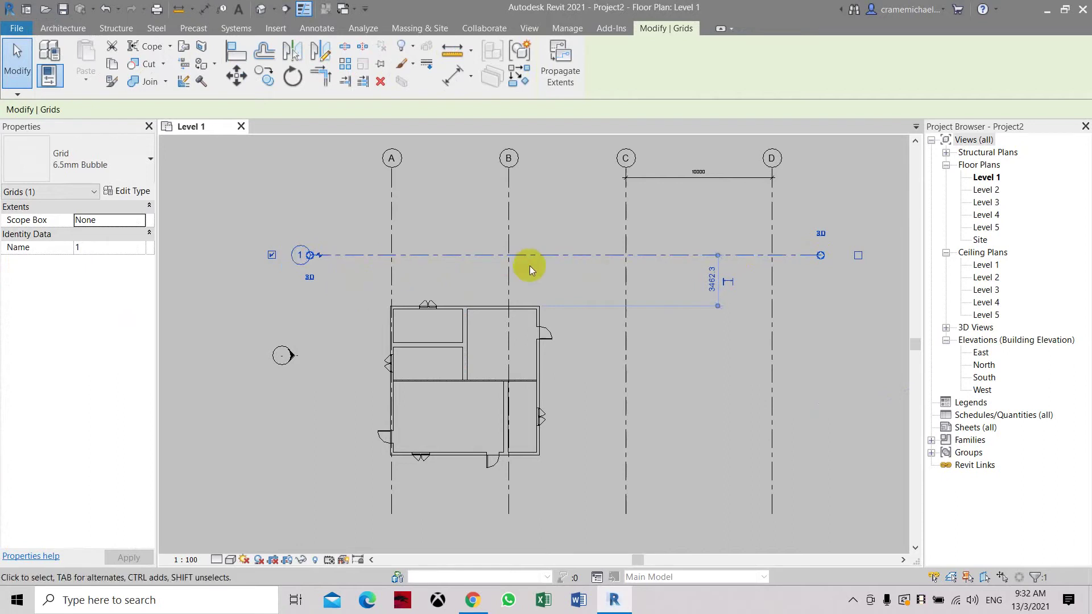
Draw a second horizontal grid line below grid 1 with an offset of 8000, tracing grid 1 from its far end to its bubble
left_click(61, 28)
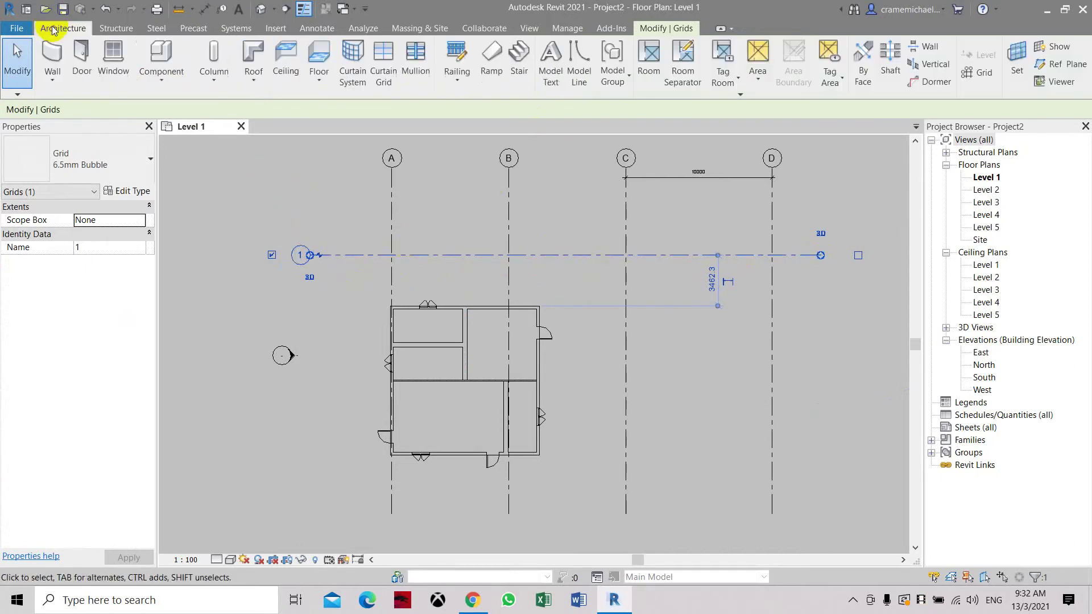
left_click(982, 79)
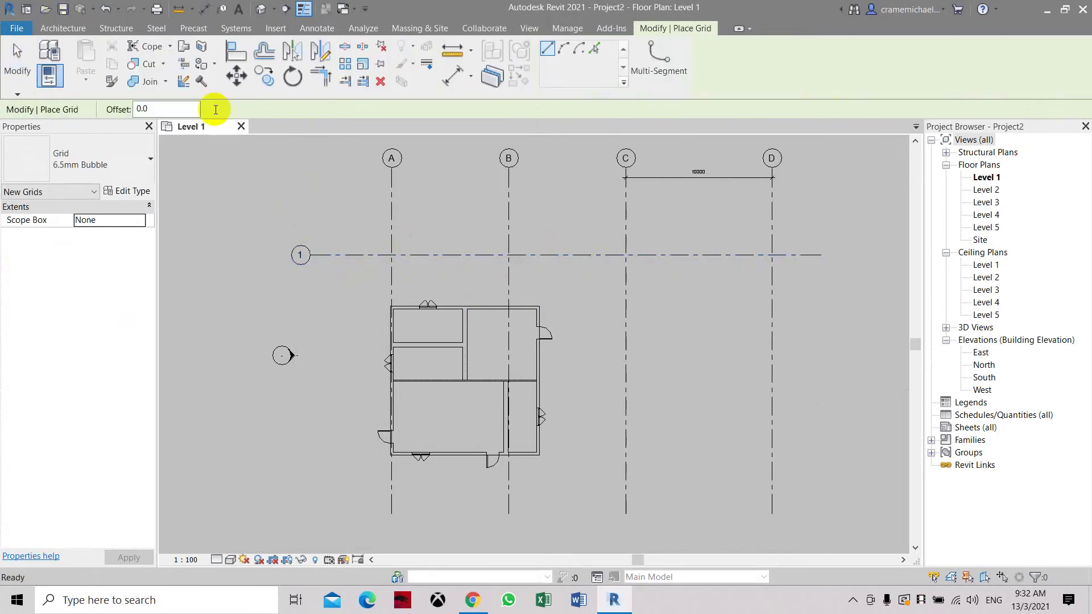
double_click(133, 108)
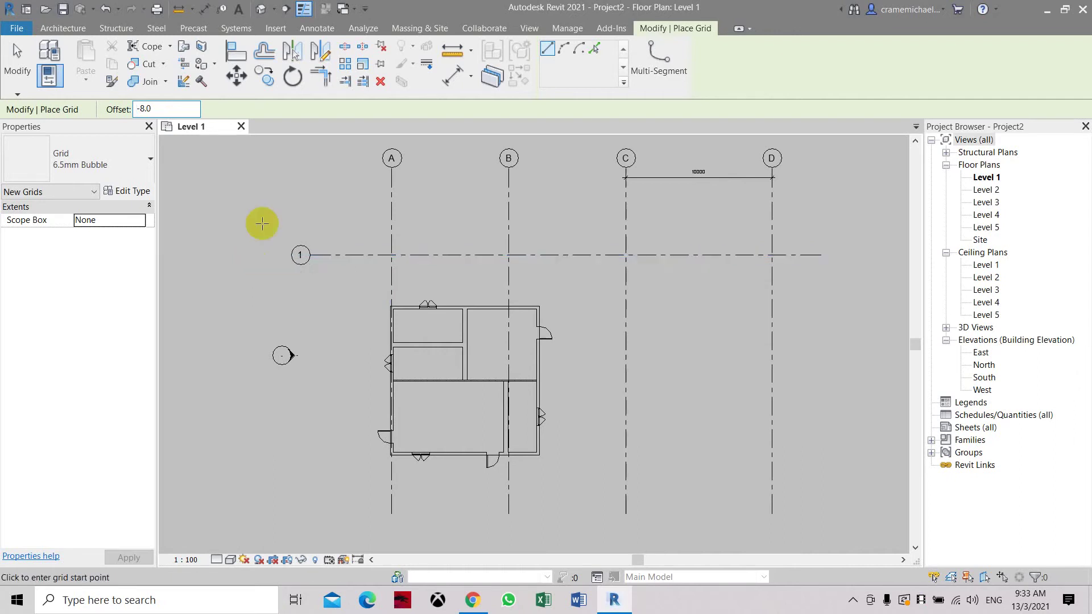
left_click(145, 109)
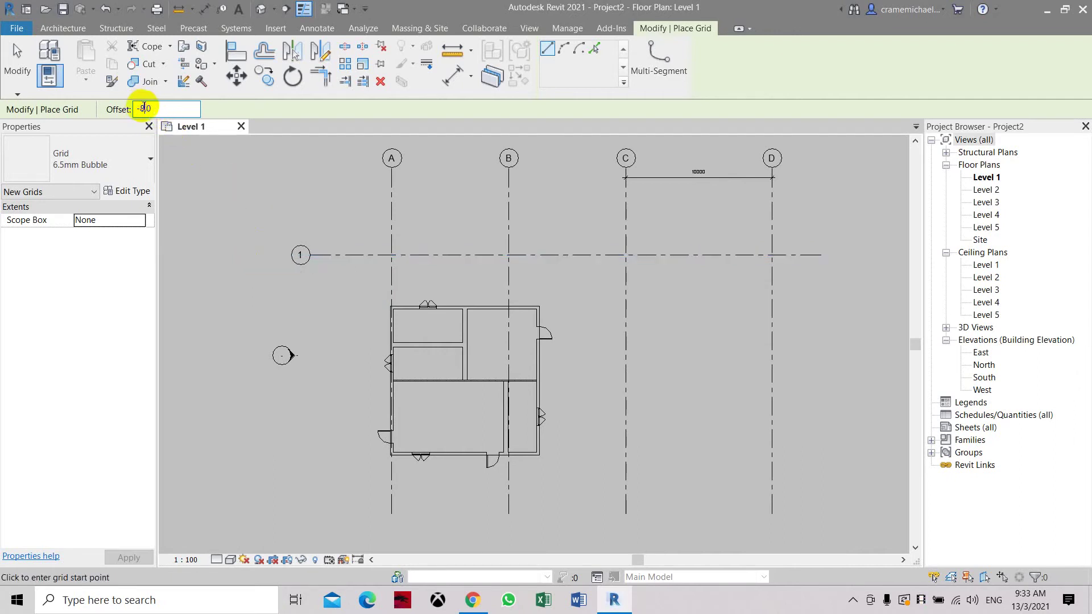
type("000")
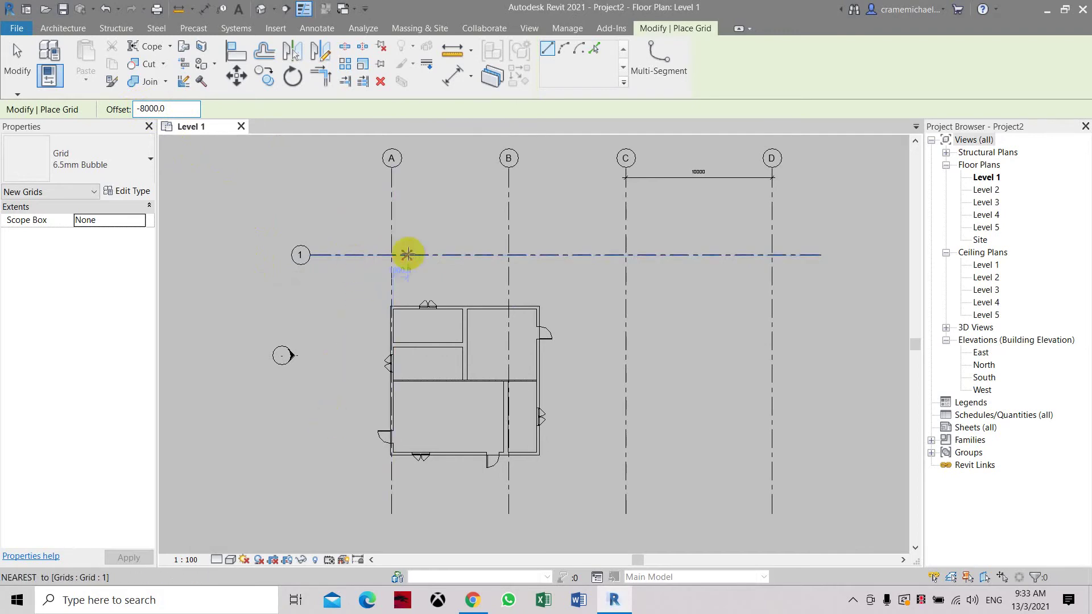
left_click(821, 255)
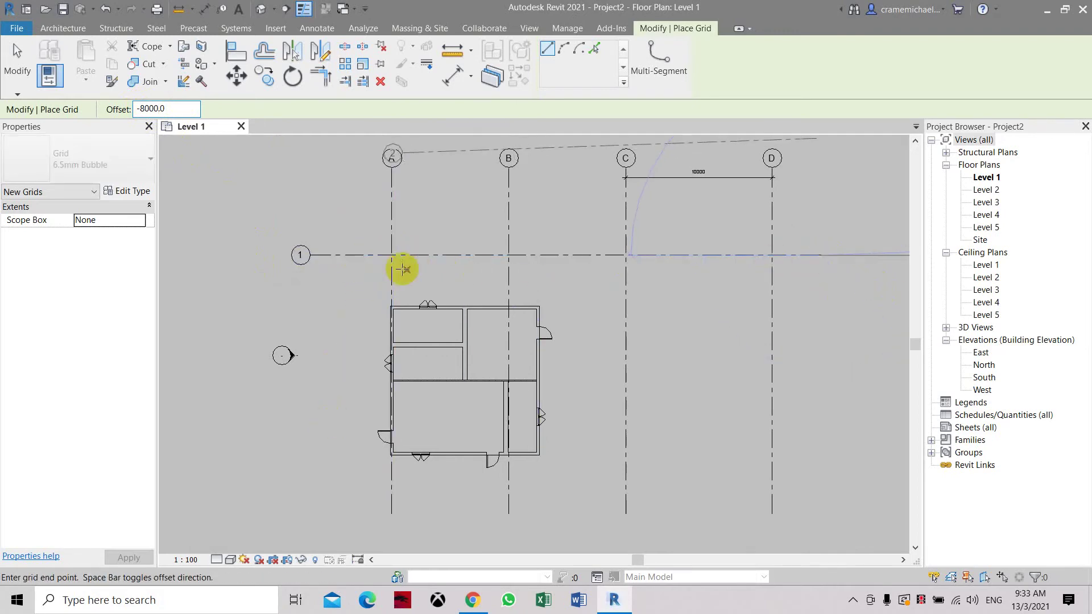
left_click(174, 109)
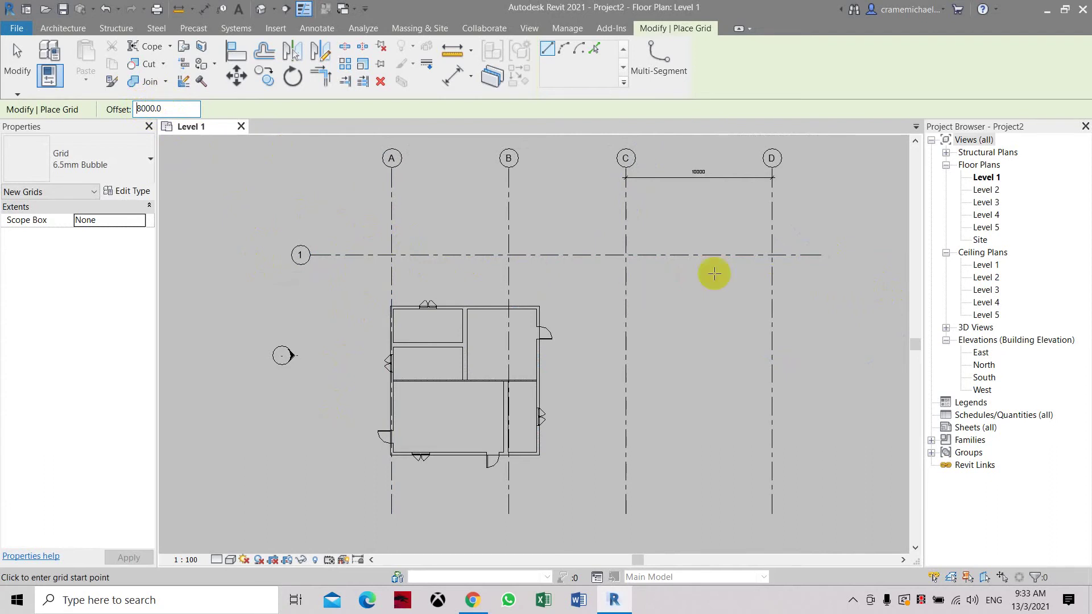
left_click(817, 252)
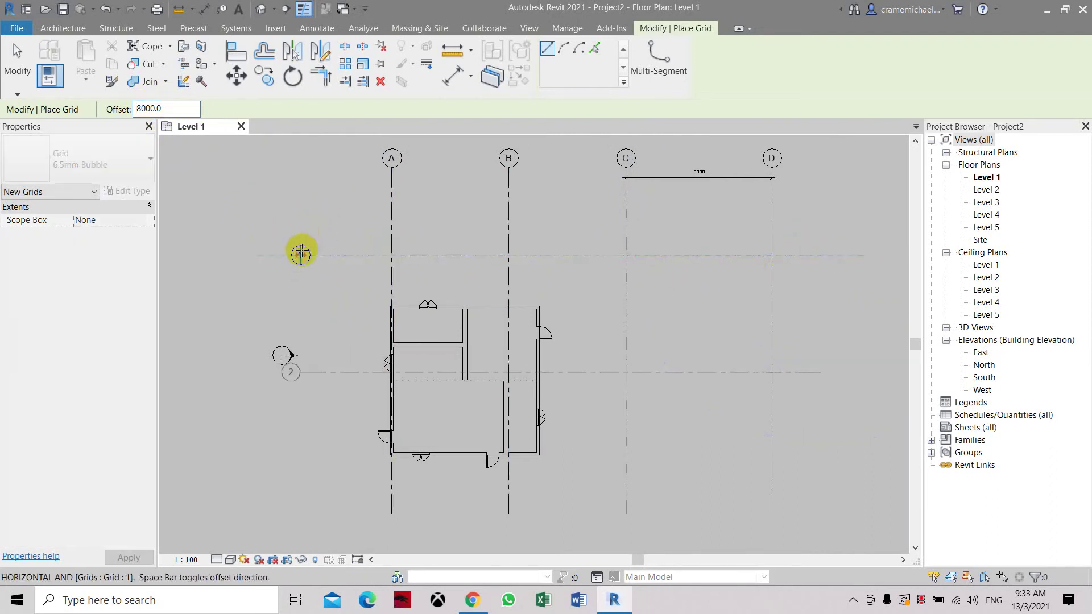
left_click(310, 255)
key("Escape")
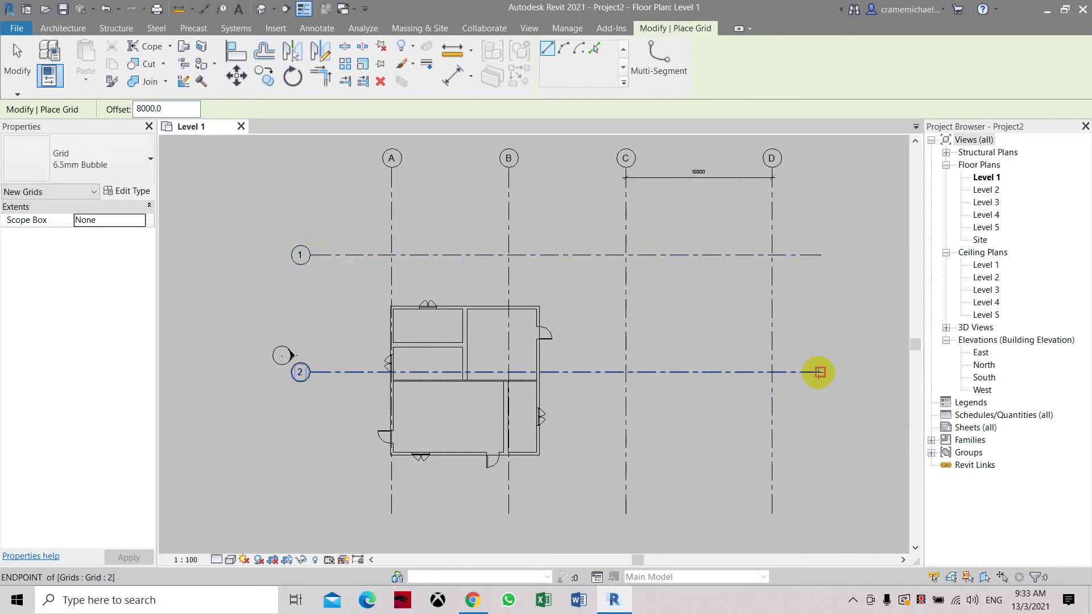
Add another horizontal grid line below grid 2 with the same 8000 offset, tracing grid 2 toward its bubble
middle_click_drag(819, 390, 817, 324)
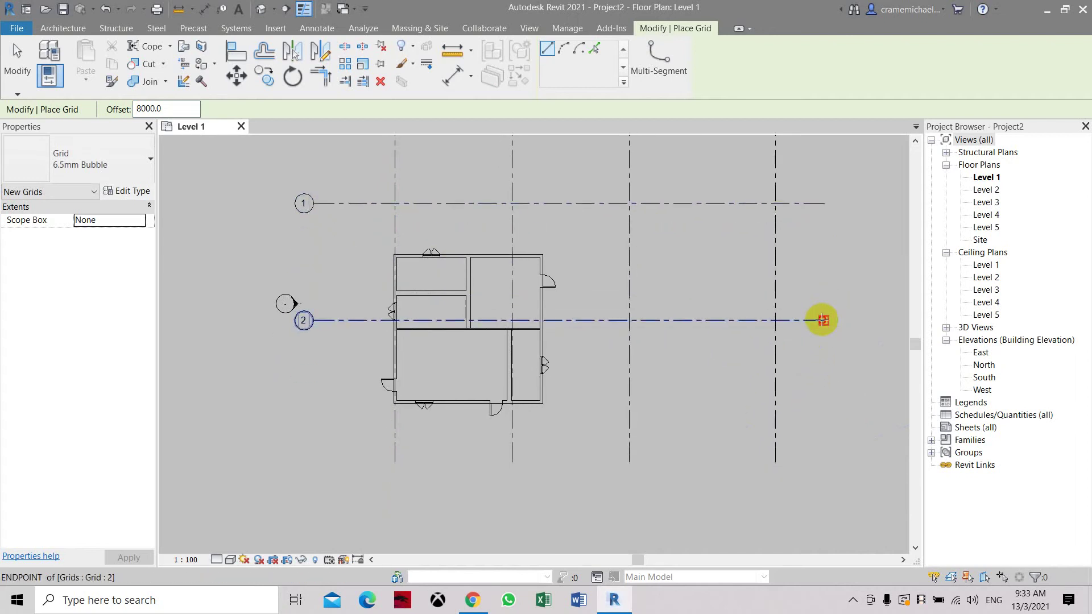
left_click(823, 320)
left_click(314, 320)
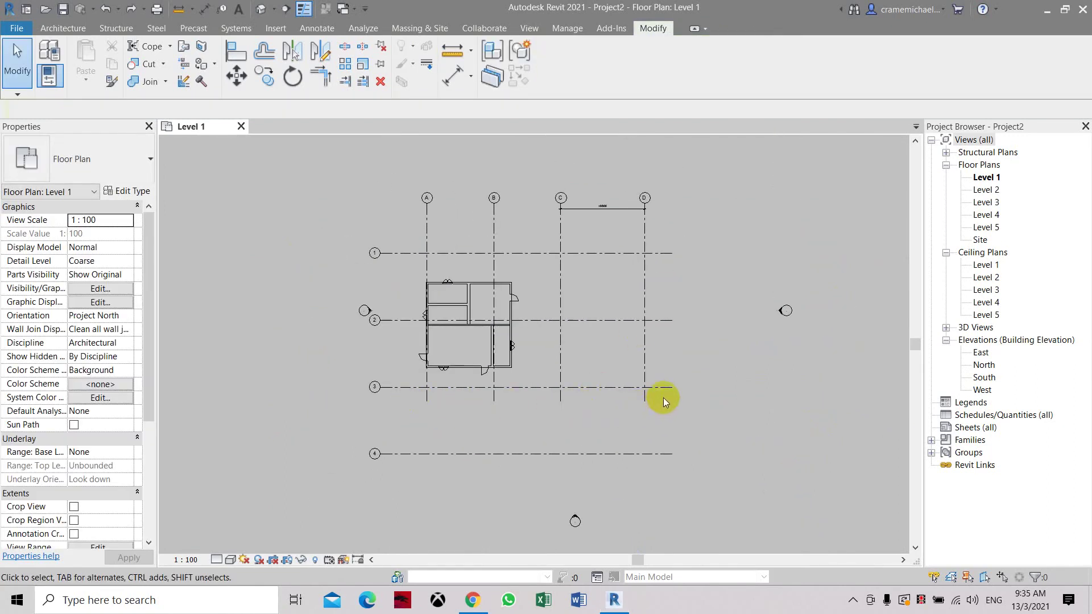
Extend the lower ends of vertical grids A to D together until they pass beyond grid 4
left_click_drag(665, 398, 408, 439)
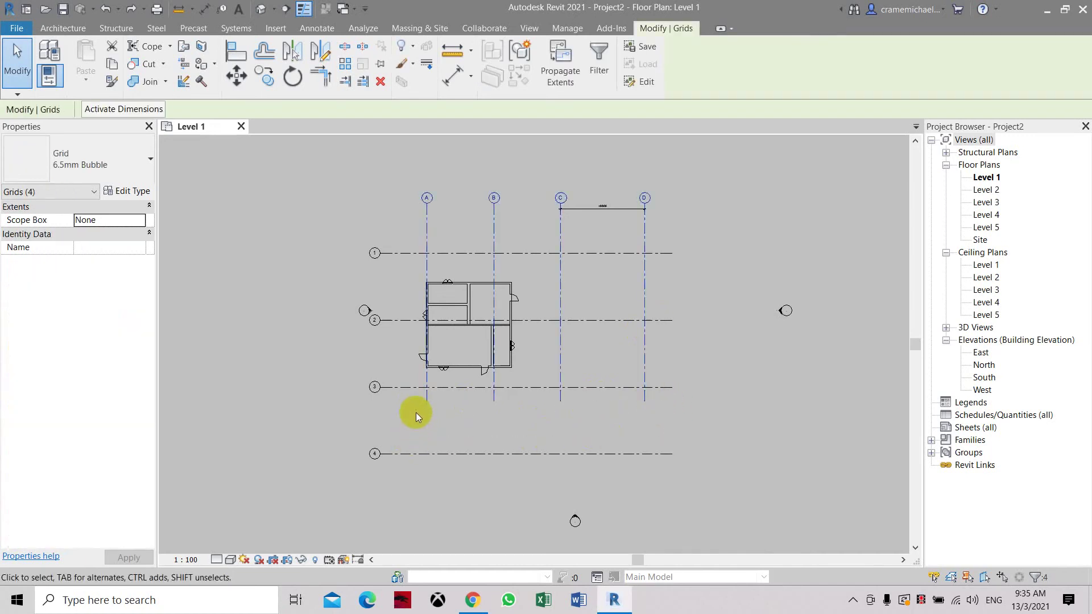
left_click(426, 401)
left_click_drag(426, 401, 424, 471)
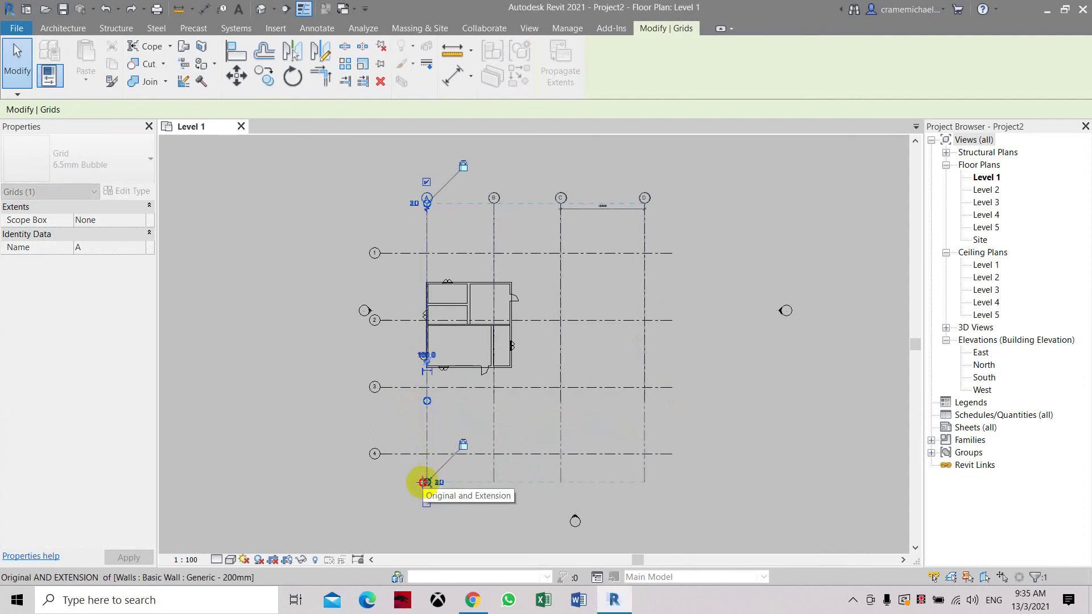
left_click_drag(424, 482, 427, 482)
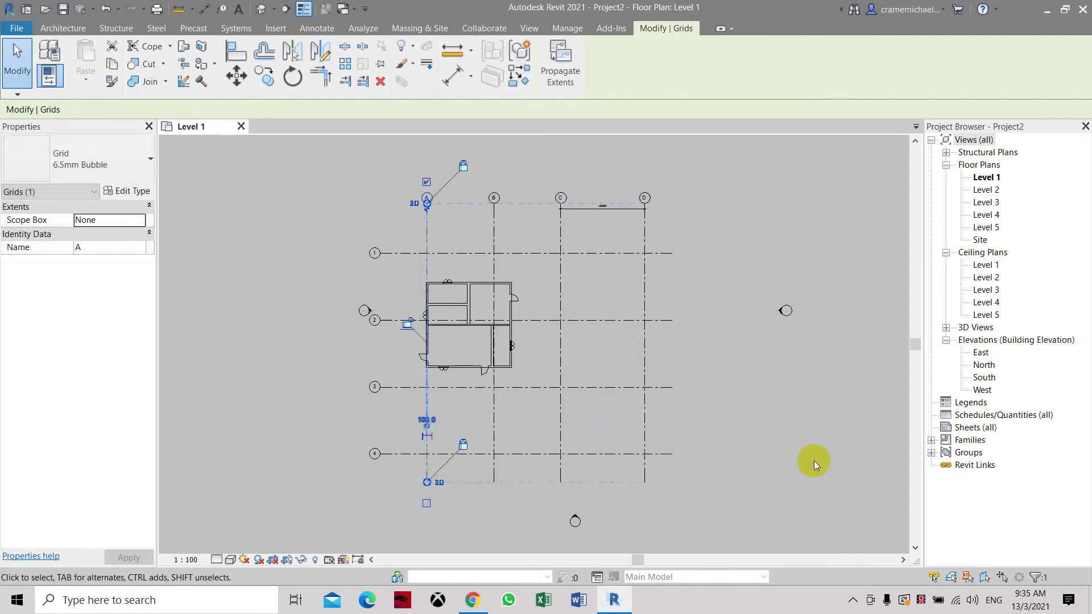
left_click(766, 411)
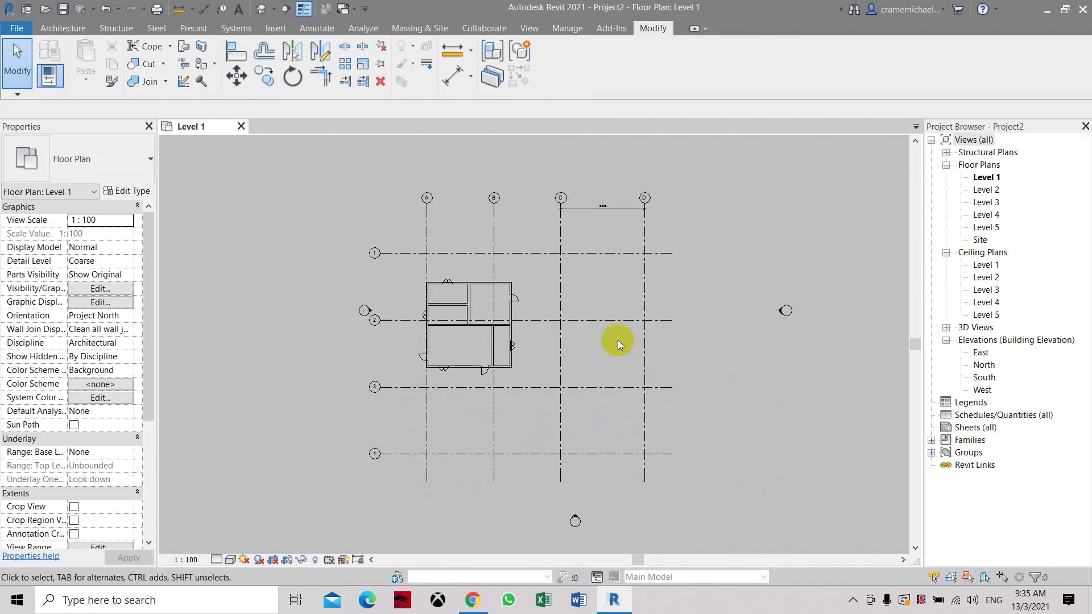
Select all lettered and numbered grids together with the dimension between C and D, and pin them in place
scroll(617, 340, "down", 1)
scroll(568, 392, "up", 2)
middle_click_drag(506, 428, 482, 446)
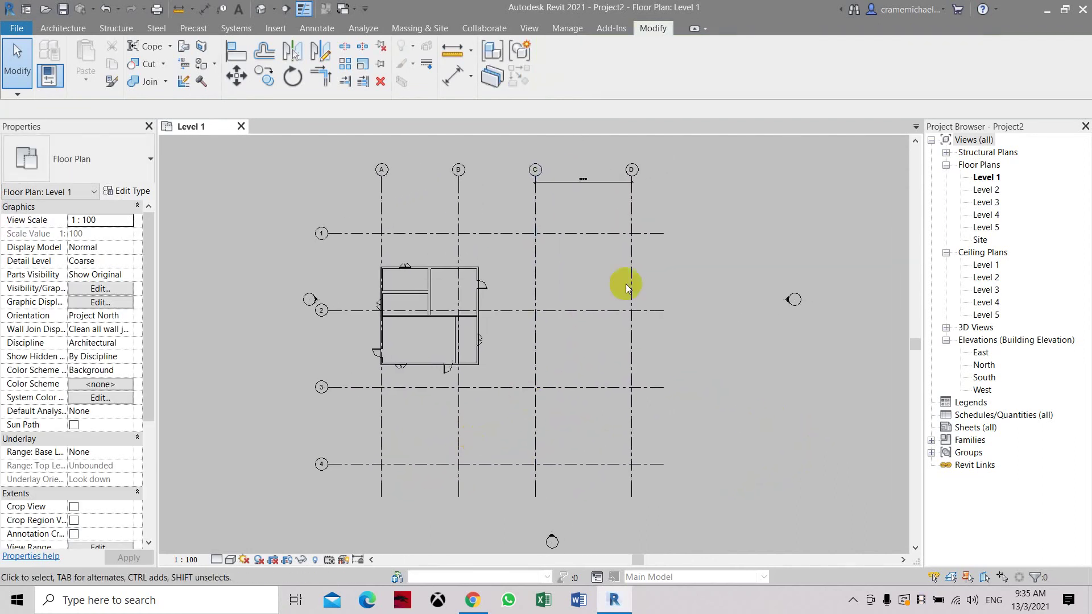
left_click(631, 204)
middle_click_drag(671, 158, 670, 188)
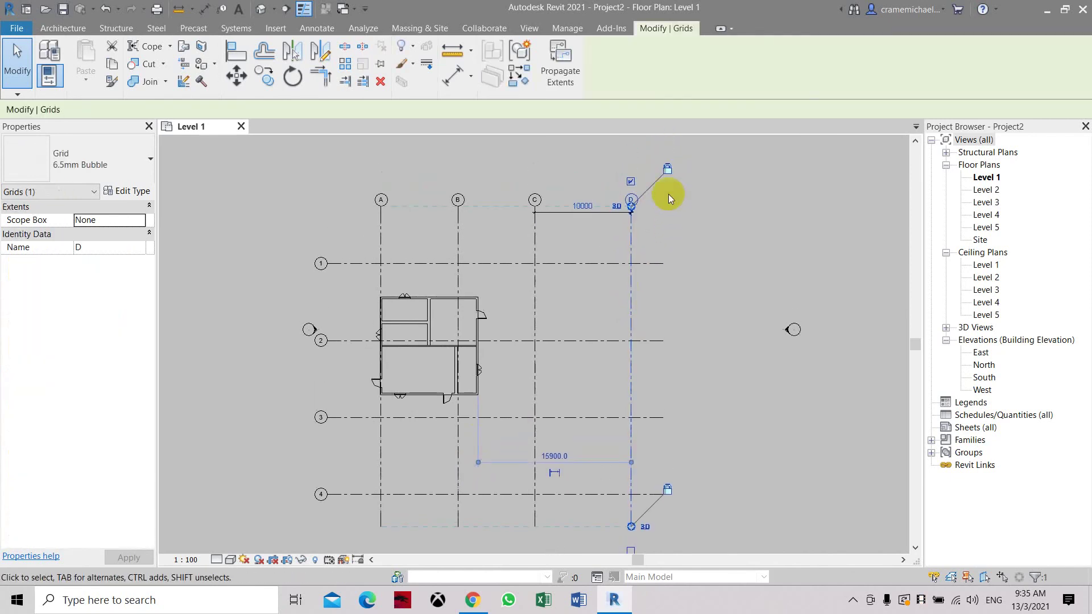
left_click(555, 229)
left_click_drag(555, 230, 520, 246)
left_click(523, 240)
left_click_drag(688, 171, 329, 515)
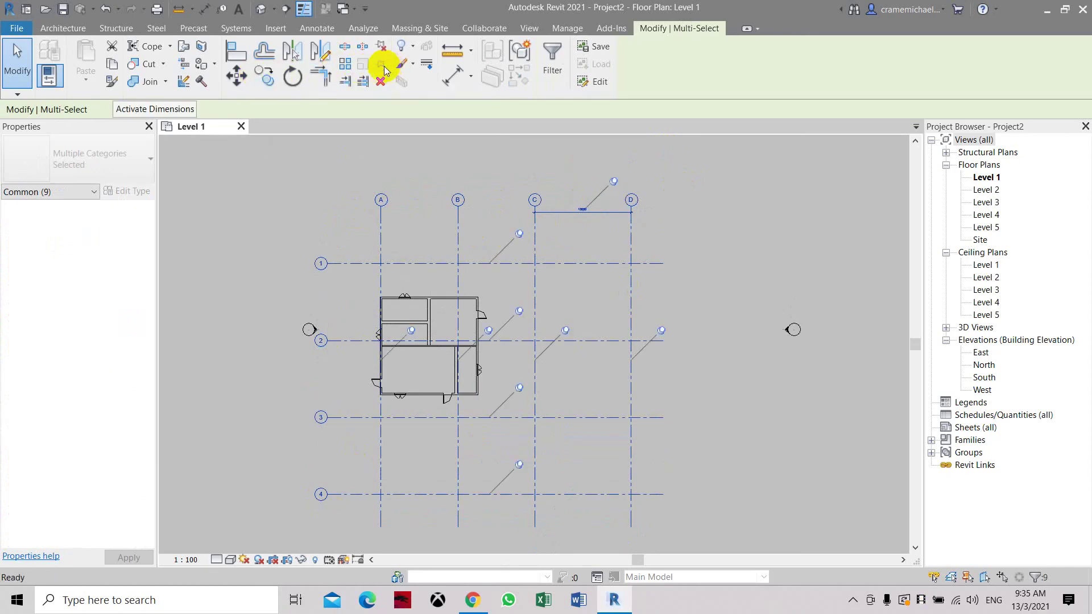
left_click(855, 327)
Try to delete the pinned grids 1 and D, and clear the selection
left_click_drag(711, 248, 604, 300)
key("Delete")
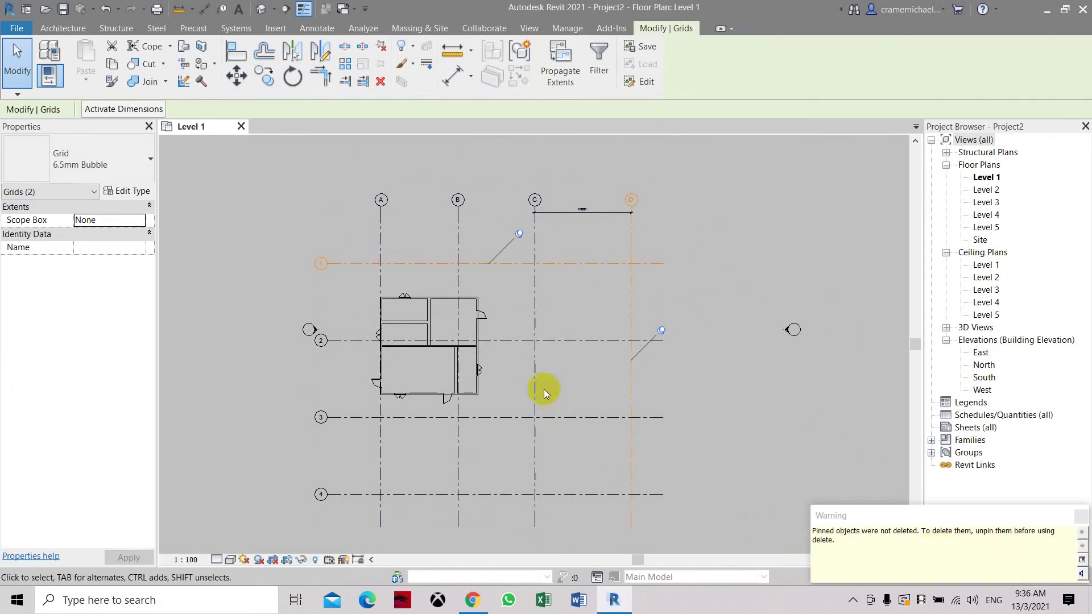
left_click(507, 333)
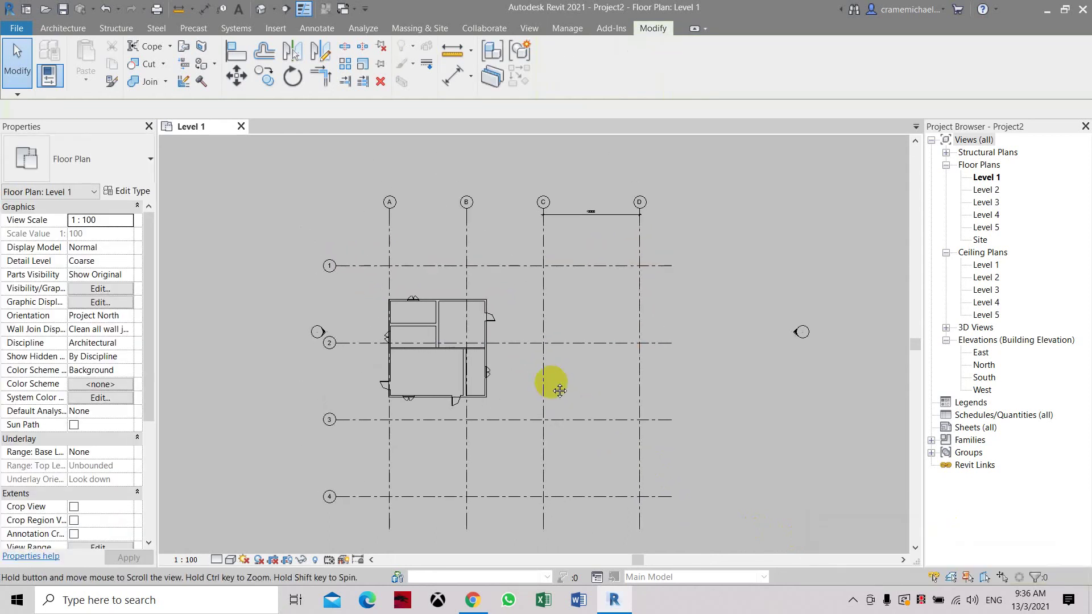